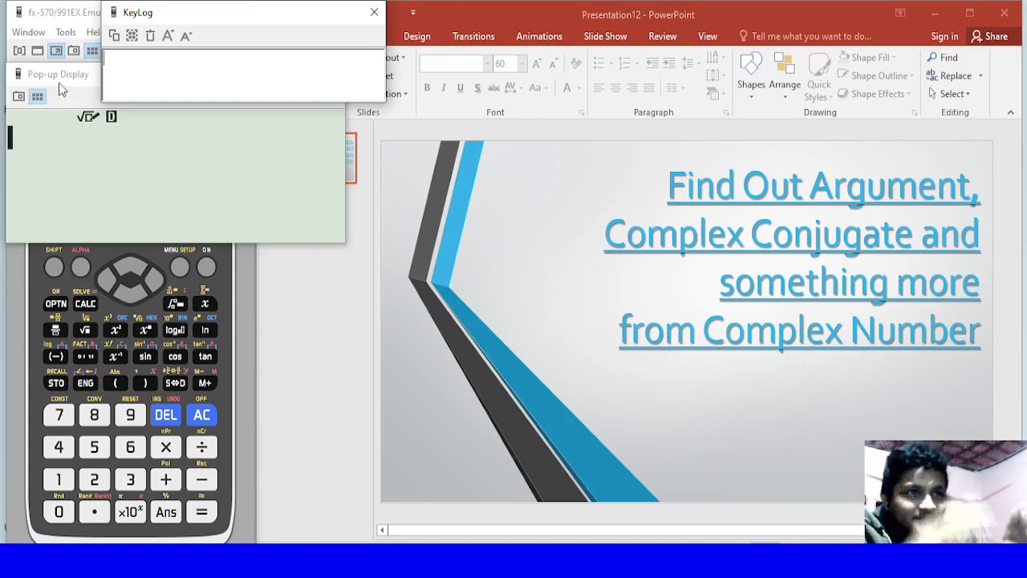
# Reposition the pop-up display above the calculator keypad and bring the KeyLog window in front of it.
pyautogui.moveTo(61, 76); pyautogui.dragTo(114, 93)
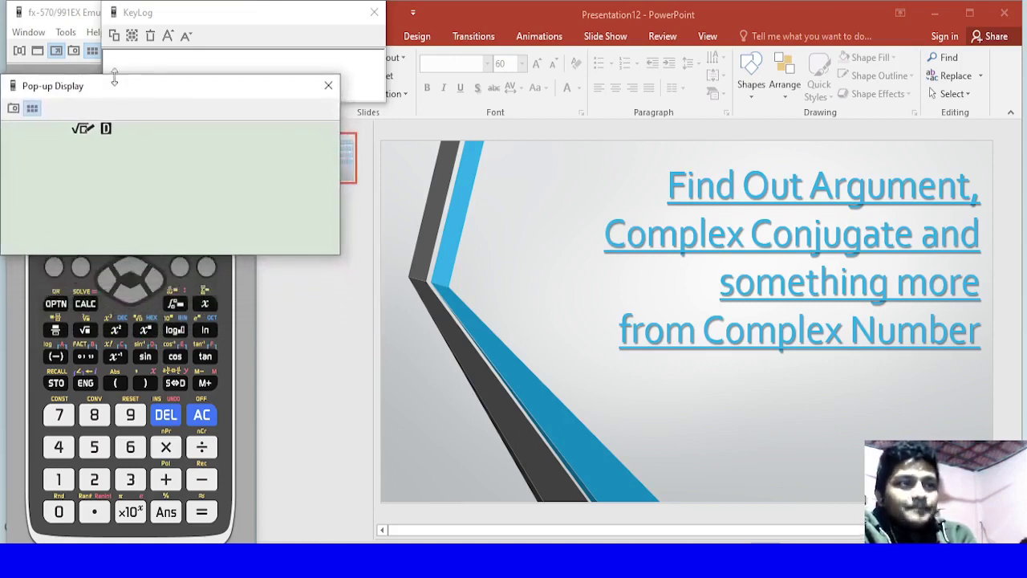
pyautogui.click(184, 16)
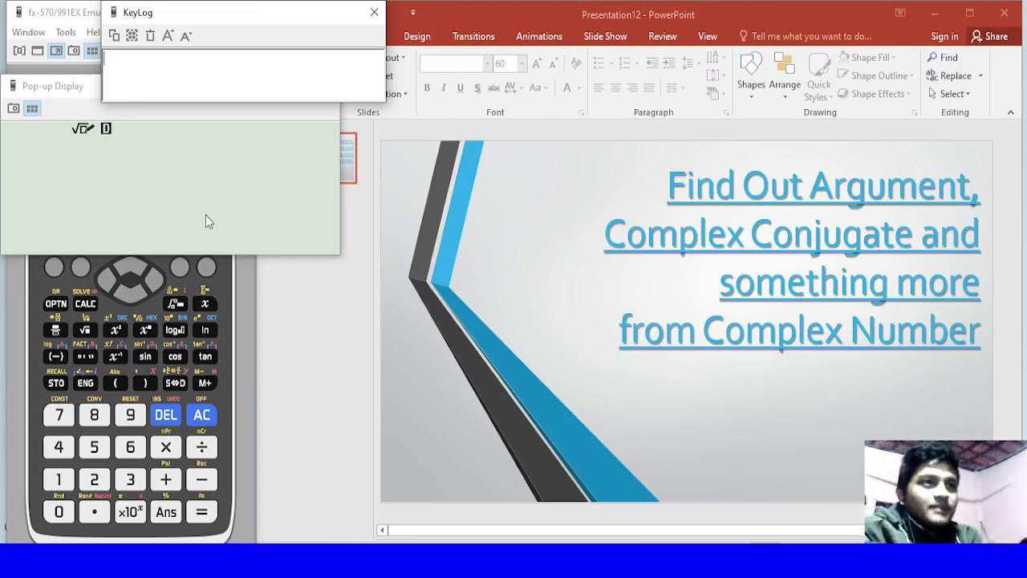
pyautogui.moveTo(88, 84); pyautogui.dragTo(89, 74)
pyautogui.click(205, 18)
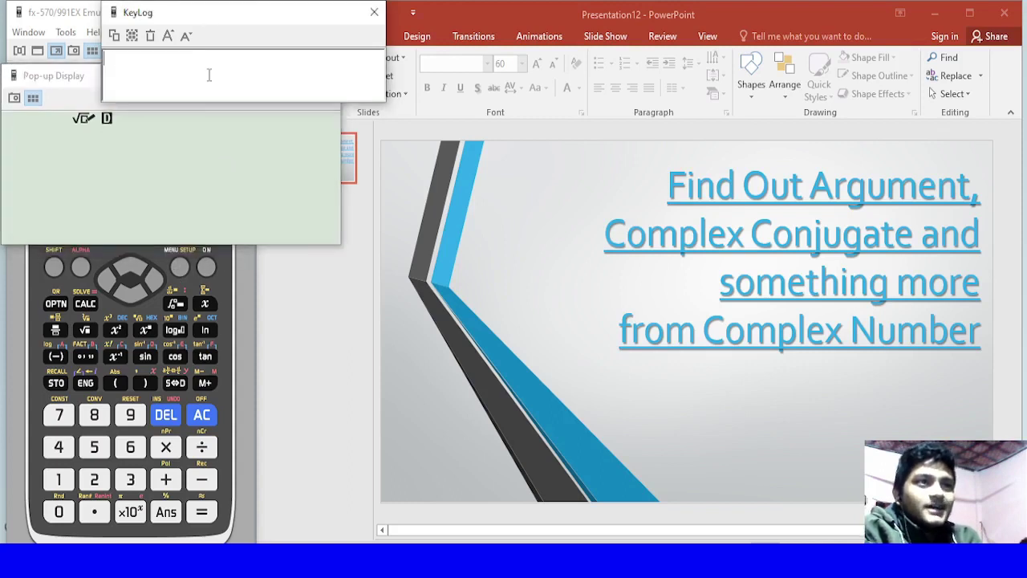
# Switch the calculator to Complex mode.
pyautogui.click(178, 269)
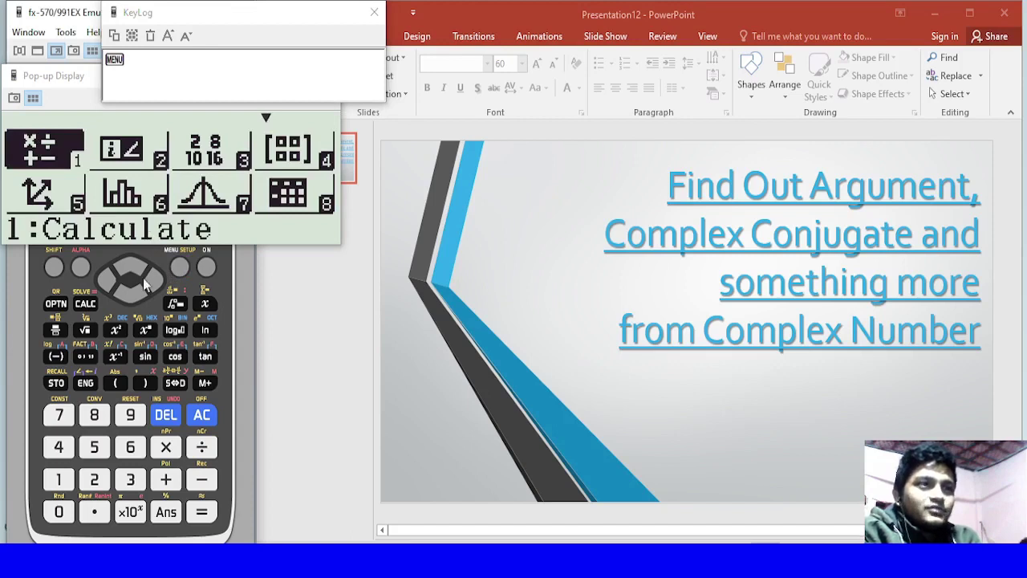
pyautogui.click(153, 281)
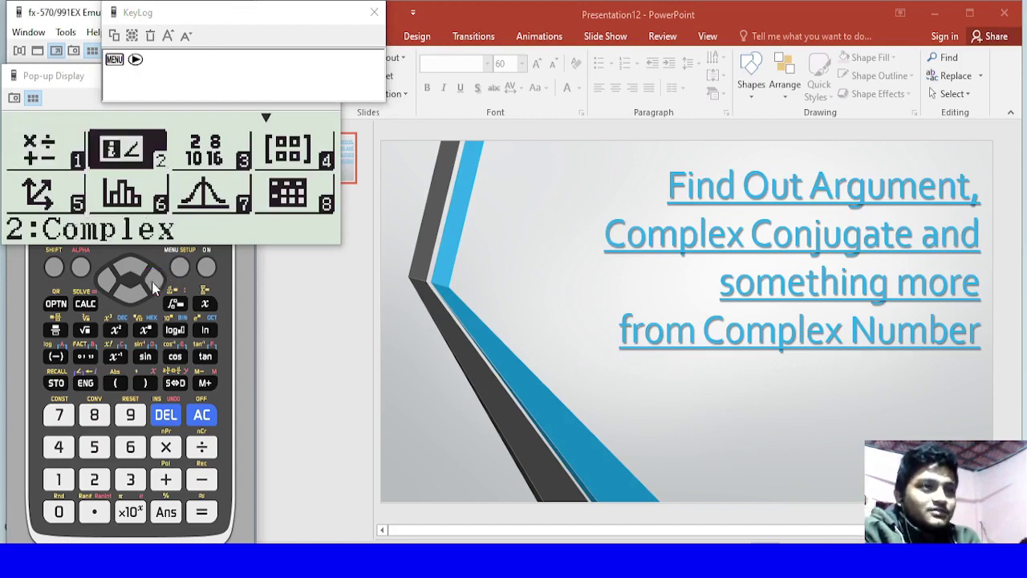
pyautogui.click(201, 513)
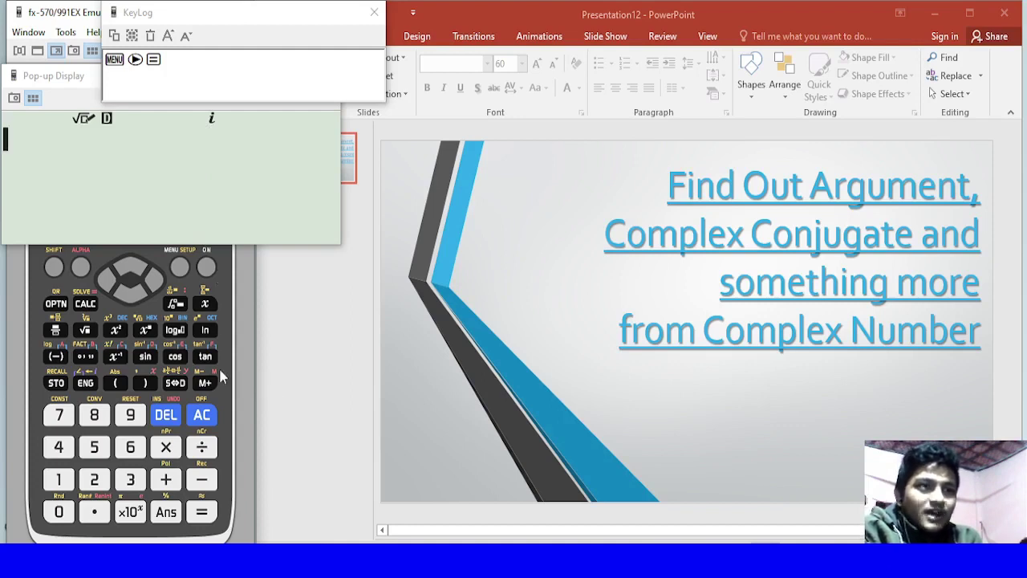
# Enter the complex number 9+8i on the calculator.
pyautogui.click(131, 417)
pyautogui.click(165, 479)
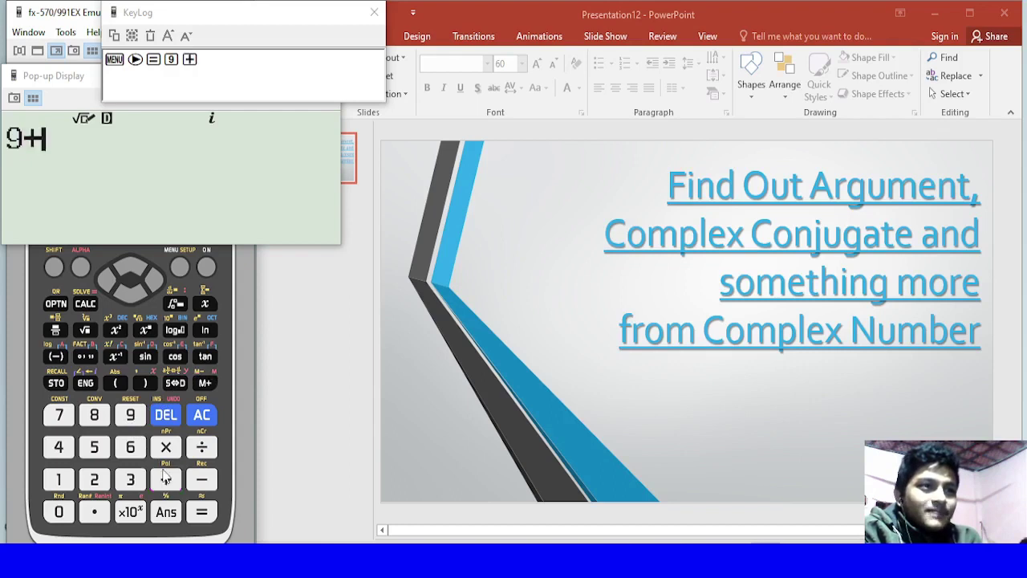
pyautogui.click(94, 416)
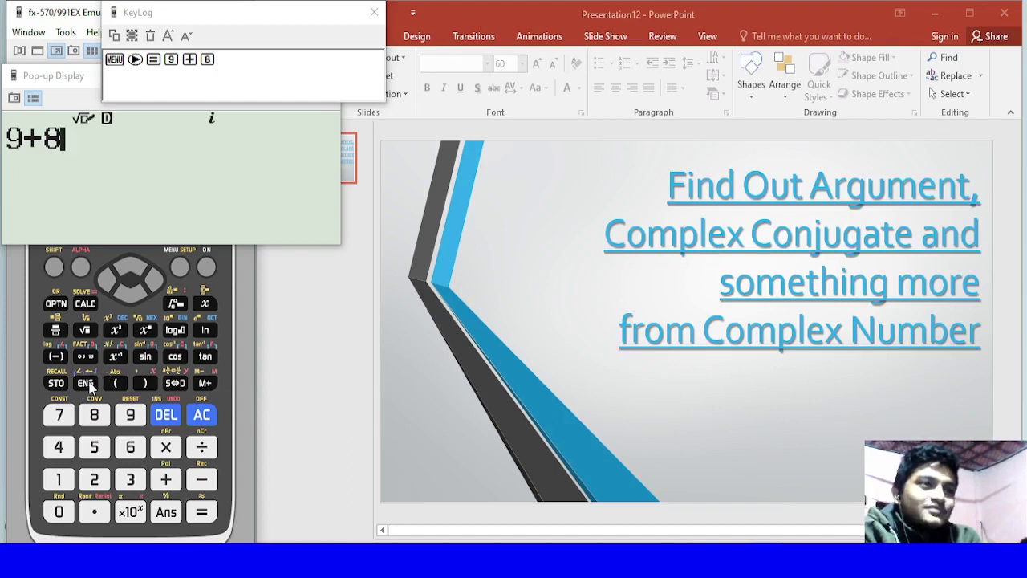
pyautogui.click(85, 384)
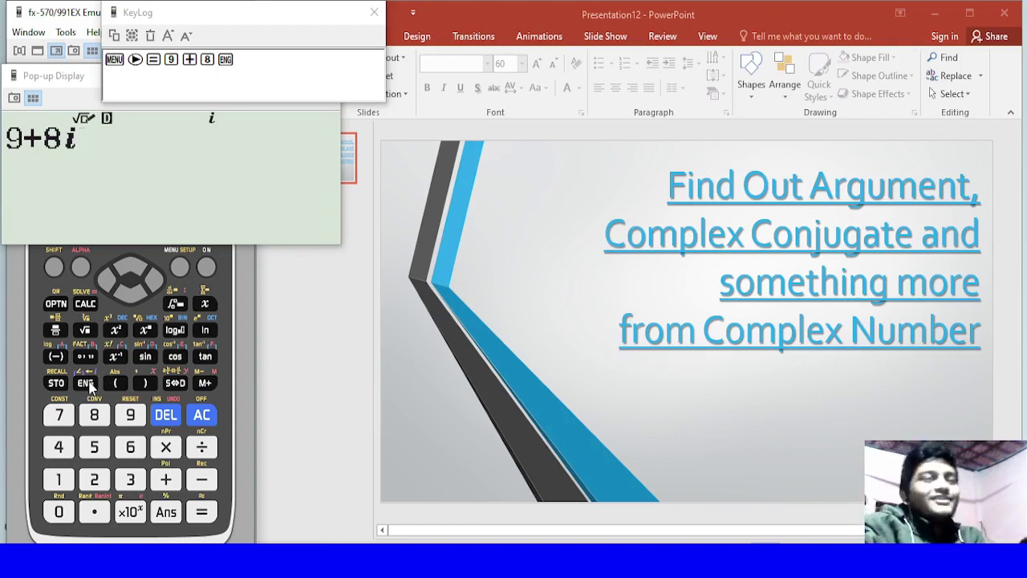
# Show the calculator's list of complex number functions and enlarge the key symbols in the KeyLog window.
pyautogui.click(55, 304)
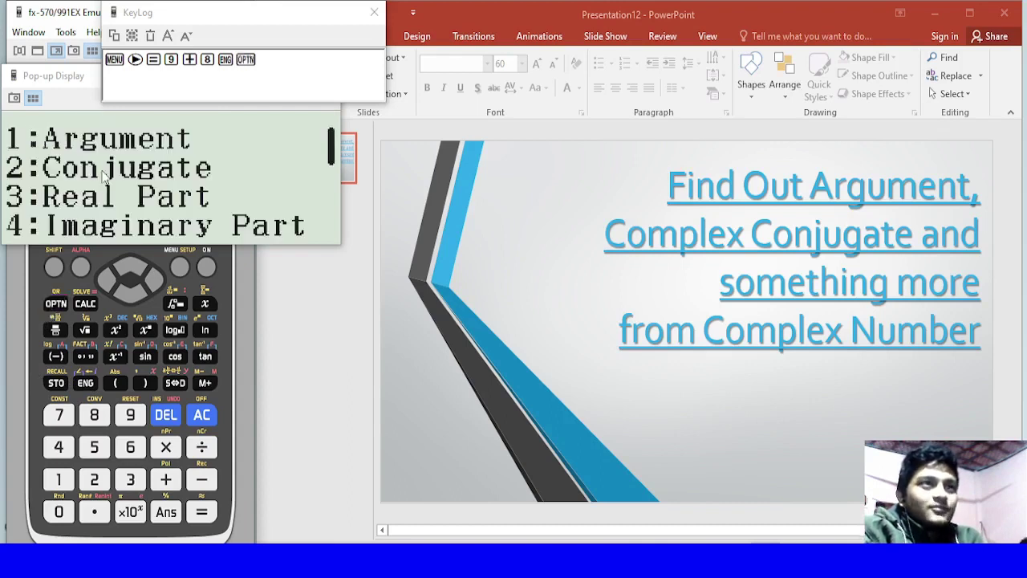
pyautogui.click(170, 36)
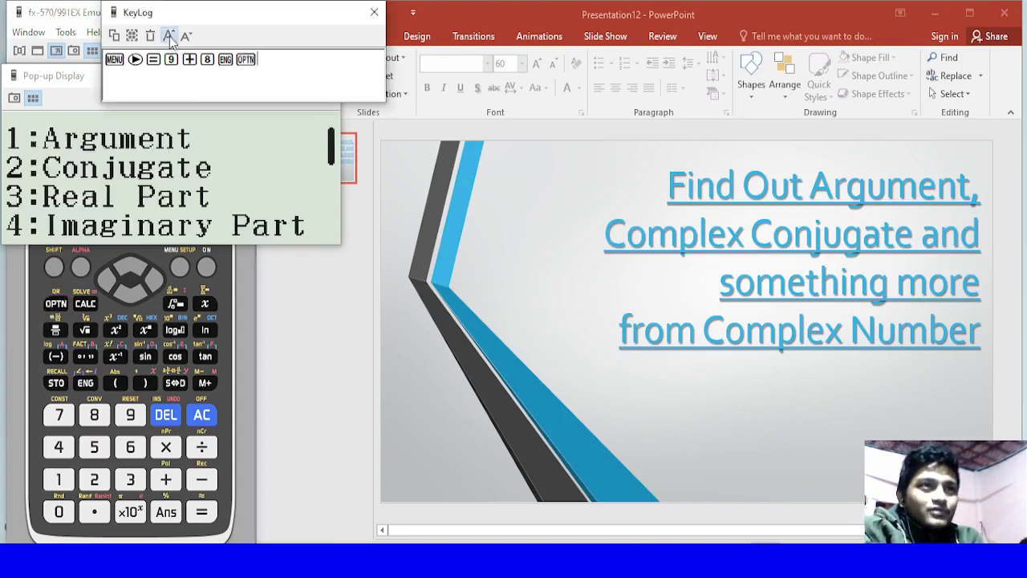
pyautogui.click(169, 37)
pyautogui.moveTo(212, 100)
pyautogui.mouseDown()
pyautogui.moveTo(205, 96)
pyautogui.moveTo(231, 98)
pyautogui.mouseUp()
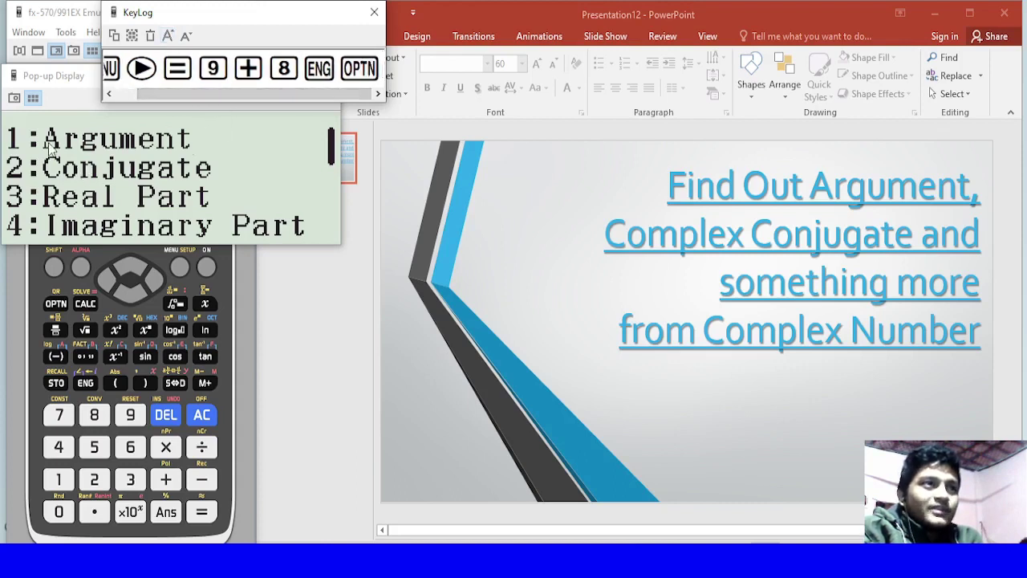
# Enclose 9+8i in the Argument function with a closing bracket and calculate Arg(9+8i).
pyautogui.click(57, 478)
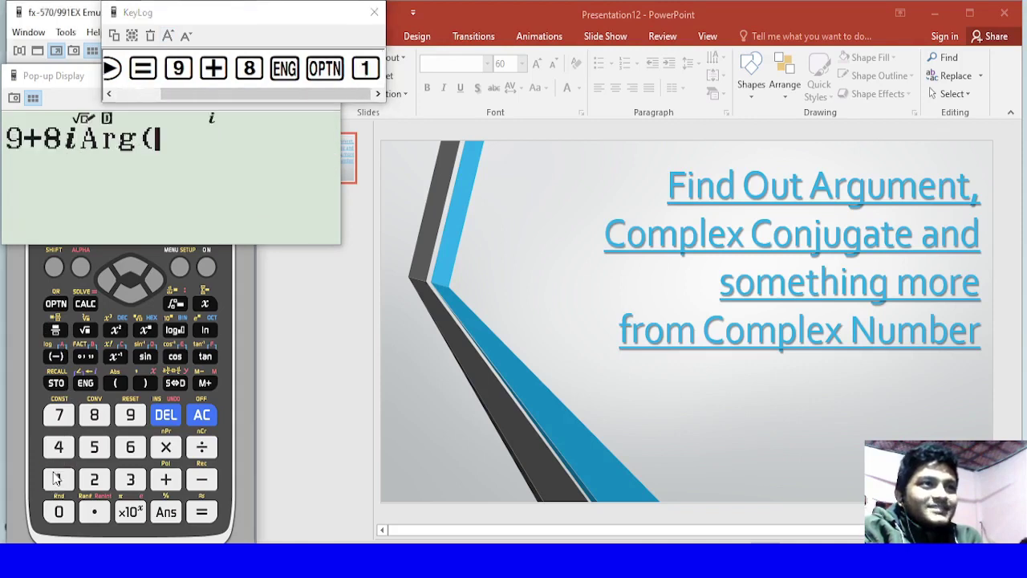
pyautogui.click(170, 419)
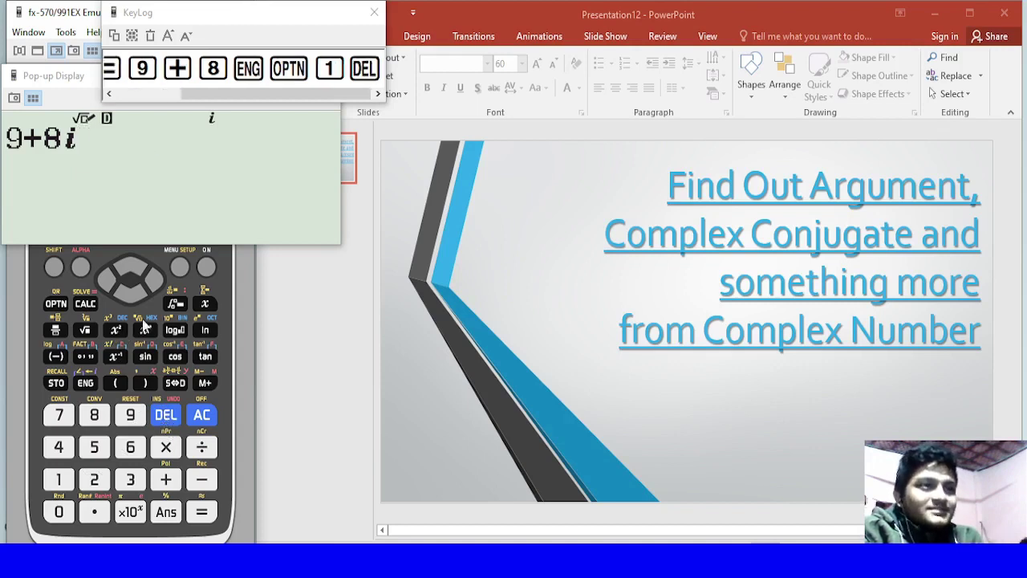
pyautogui.click(154, 285)
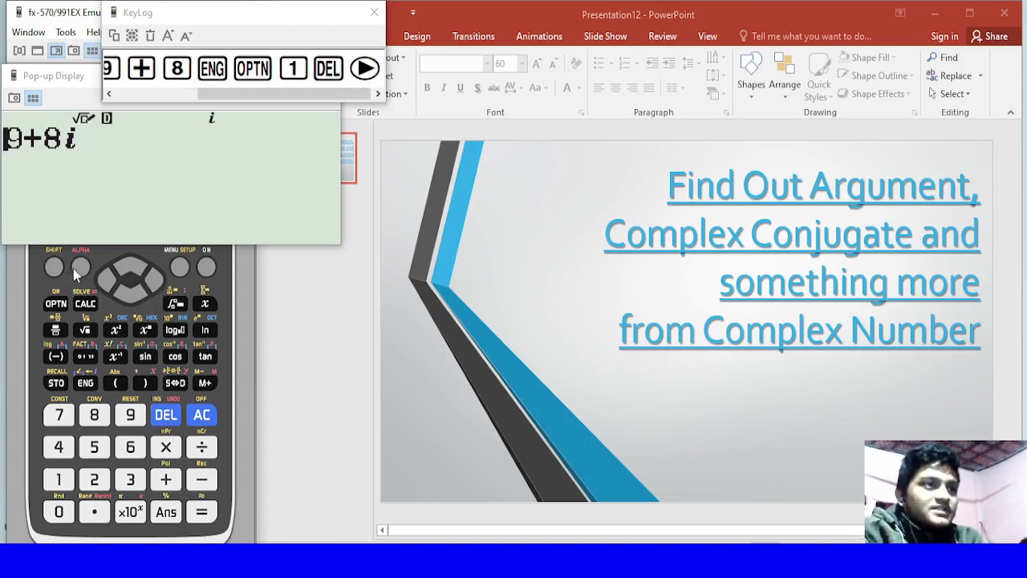
pyautogui.click(60, 304)
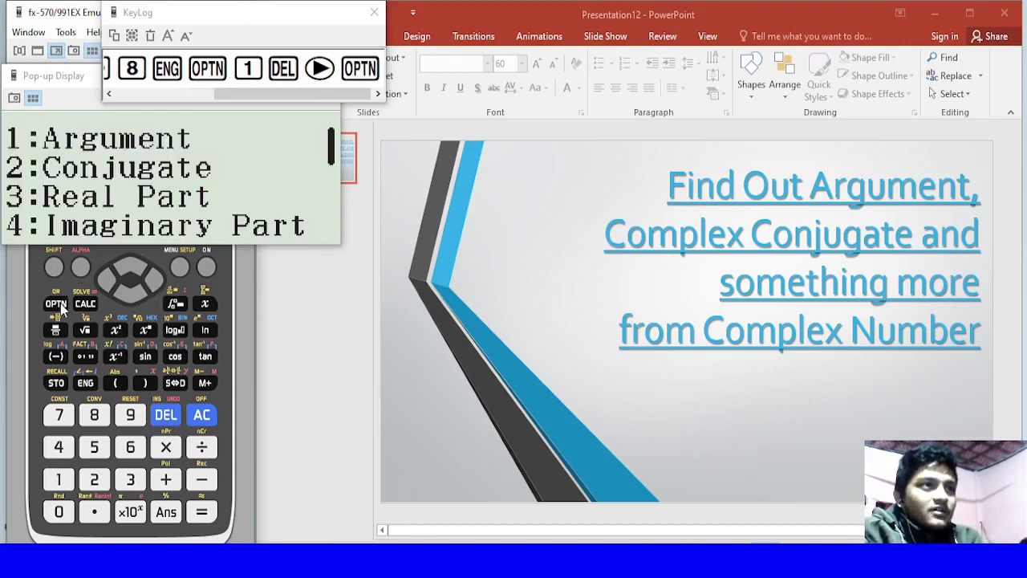
pyautogui.click(59, 479)
pyautogui.click(156, 282)
pyautogui.click(155, 282)
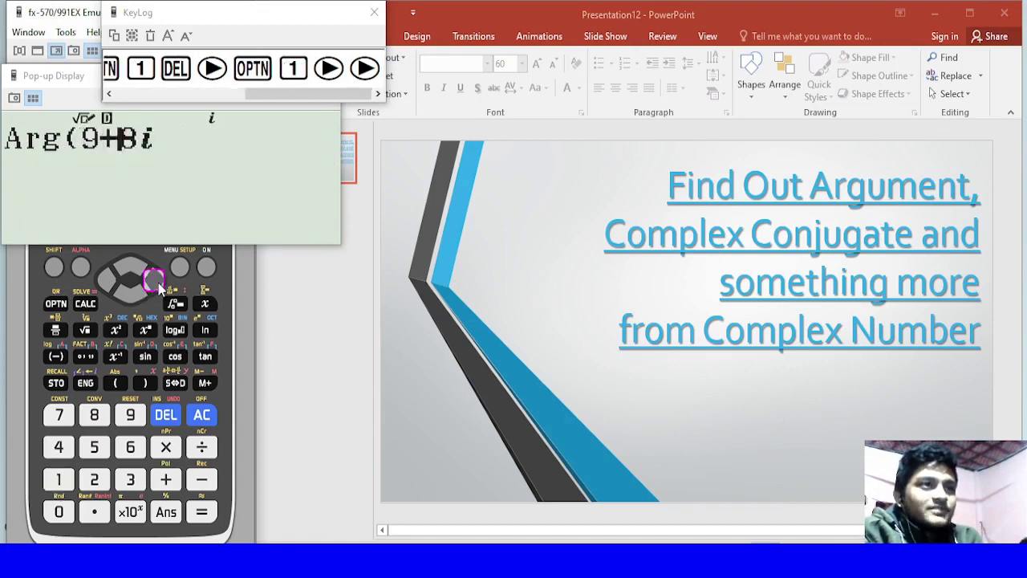
pyautogui.click(157, 283)
pyautogui.click(158, 285)
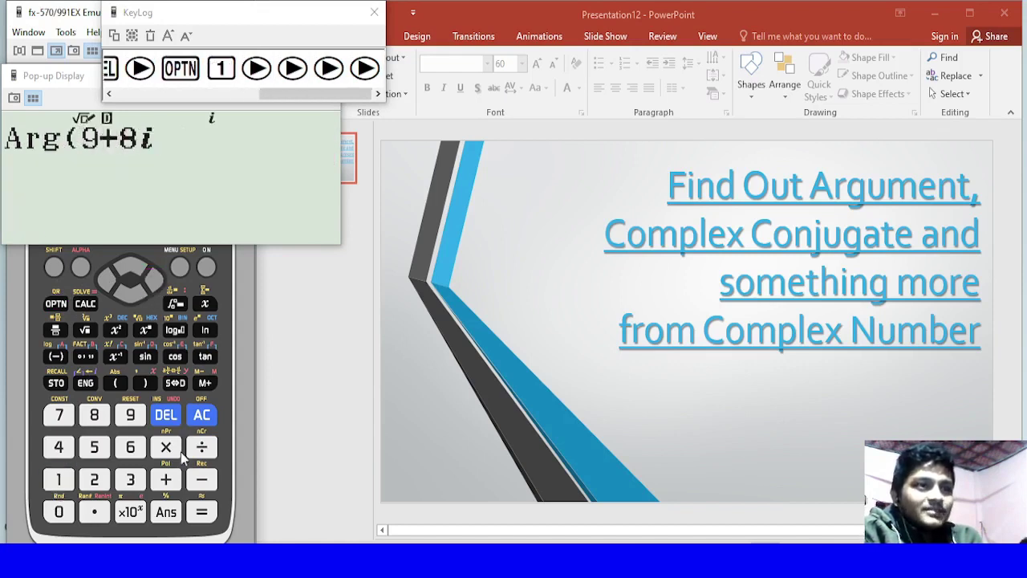
pyautogui.click(147, 384)
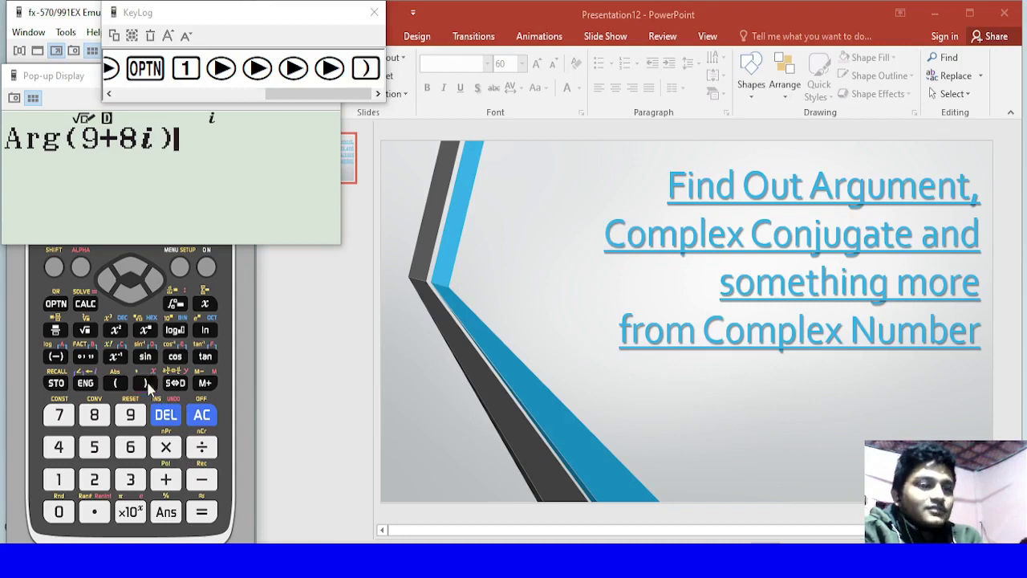
pyautogui.click(201, 516)
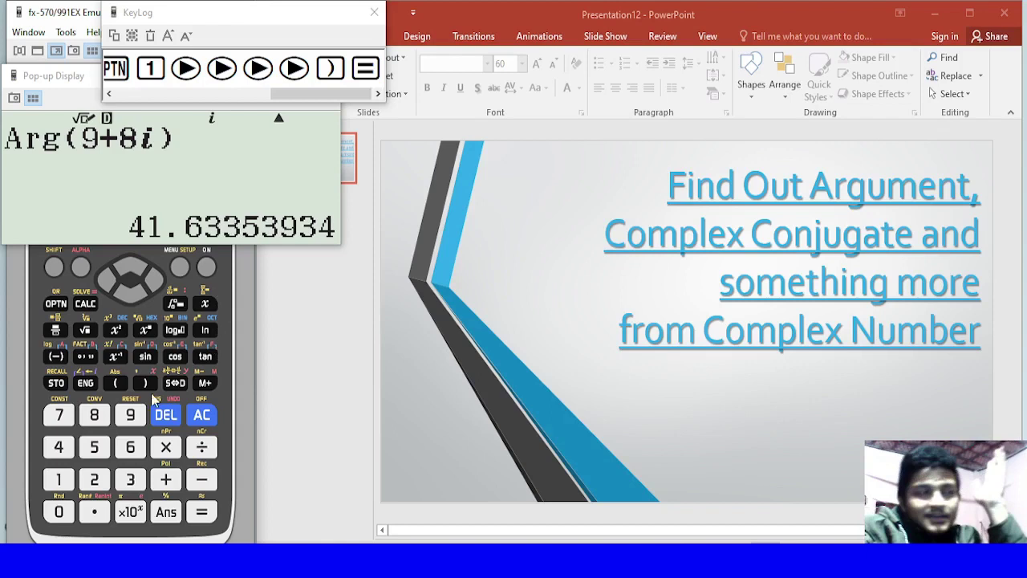
# Remove the closing bracket and the Arg function from the expression, keeping only 9+8i.
pyautogui.click(110, 291)
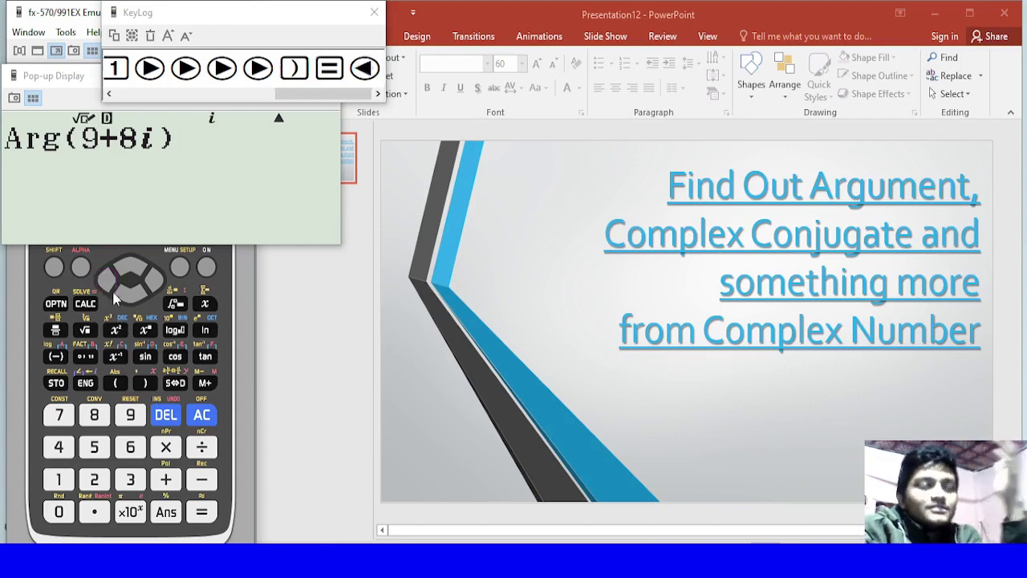
pyautogui.click(176, 413)
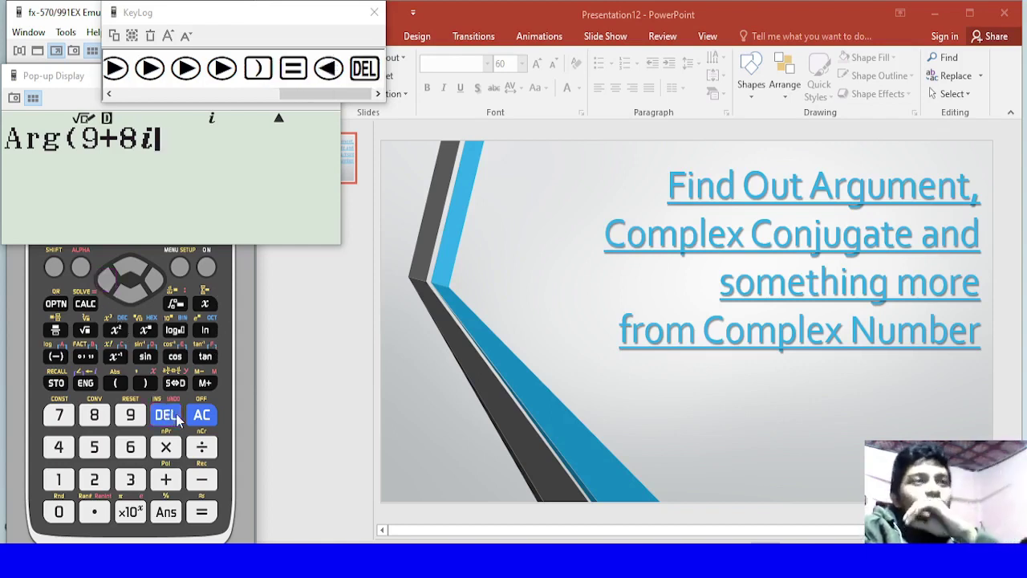
pyautogui.click(149, 290)
pyautogui.click(151, 294)
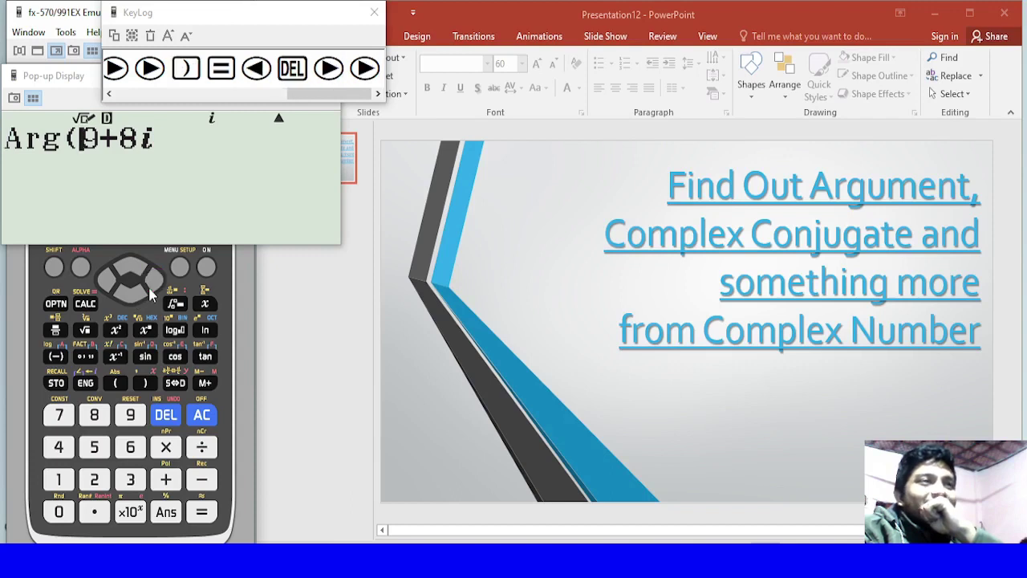
pyautogui.click(158, 413)
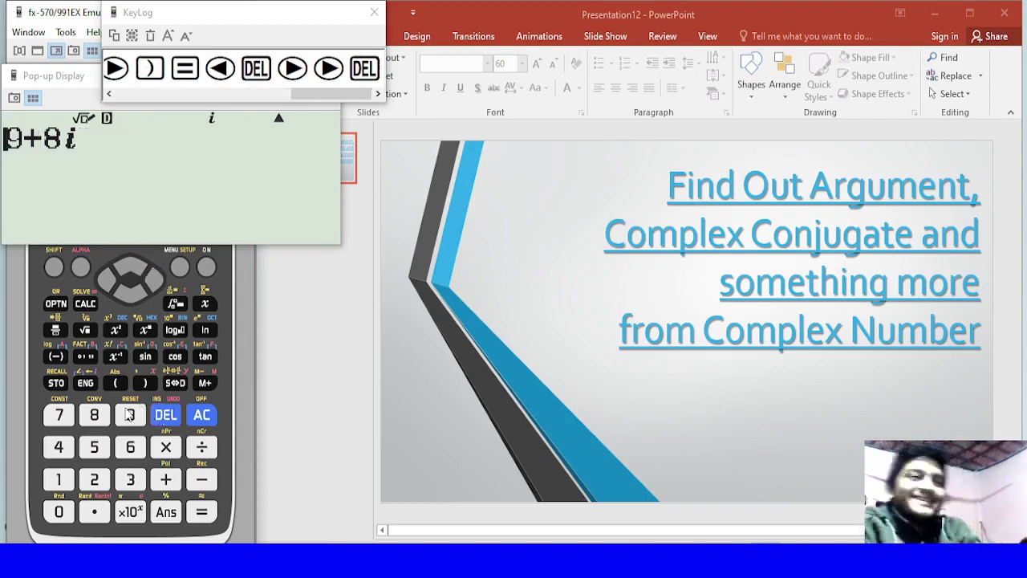
# Enclose 9+8i in the Conjugate function with a closing bracket and calculate Conjg(9+8i).
pyautogui.click(62, 308)
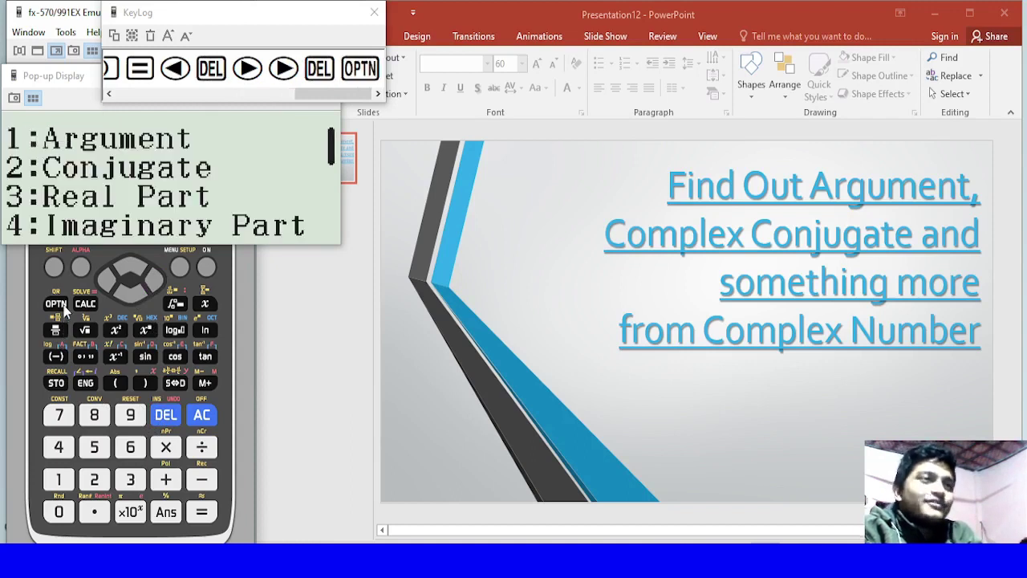
pyautogui.click(94, 480)
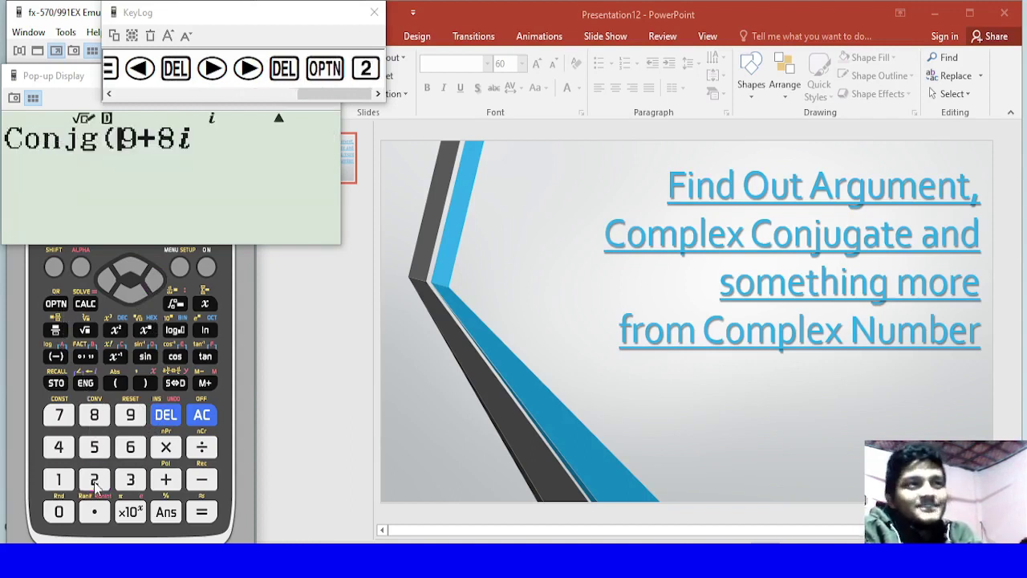
pyautogui.click(155, 282)
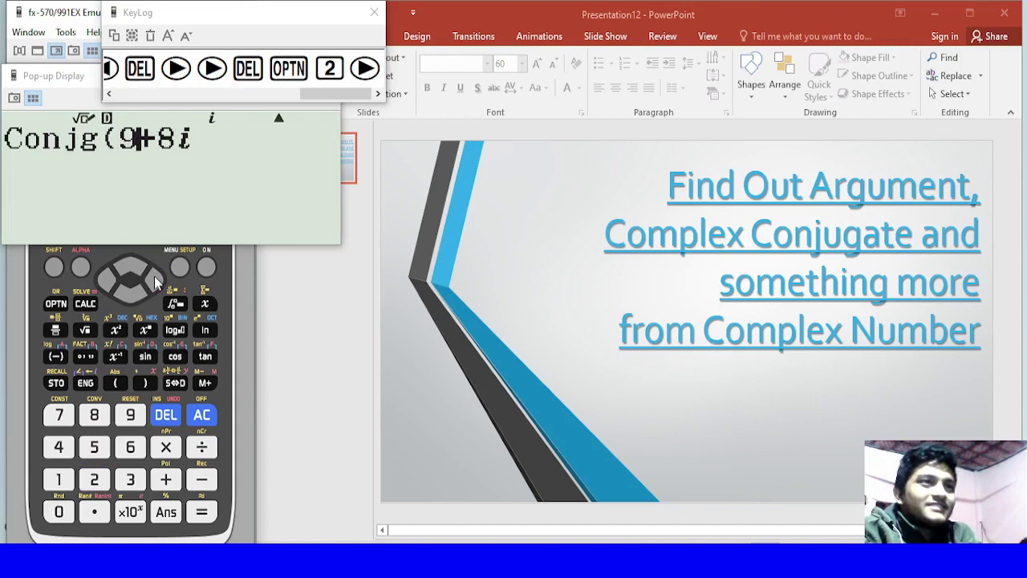
pyautogui.click(155, 282)
pyautogui.click(154, 282)
pyautogui.click(155, 283)
pyautogui.click(145, 383)
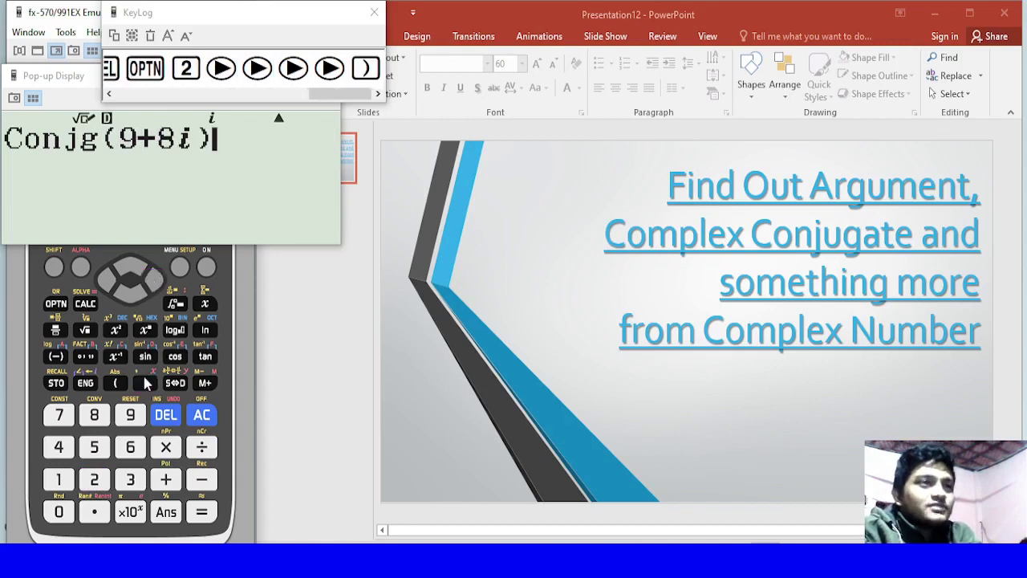
pyautogui.click(203, 513)
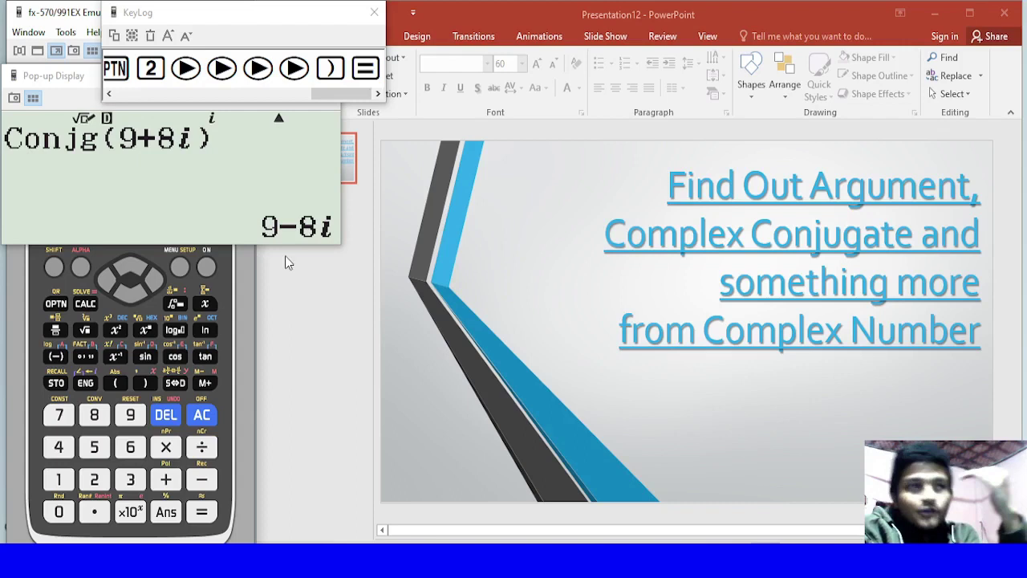
# Delete the coefficient 8 from the imaginary term inside the Conjg expression.
pyautogui.click(105, 281)
pyautogui.click(104, 281)
pyautogui.click(104, 280)
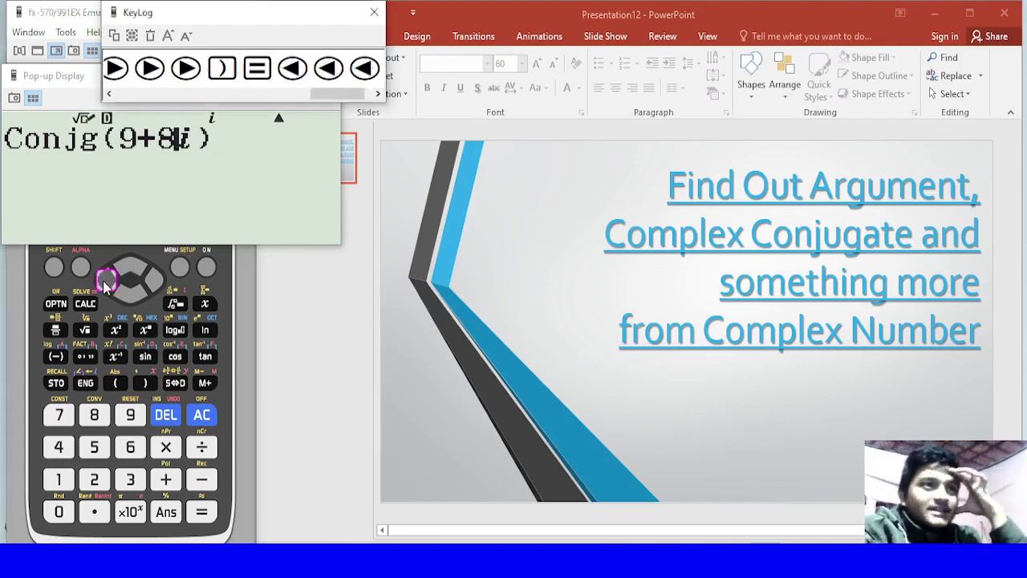
pyautogui.click(104, 281)
pyautogui.click(153, 278)
pyautogui.click(165, 414)
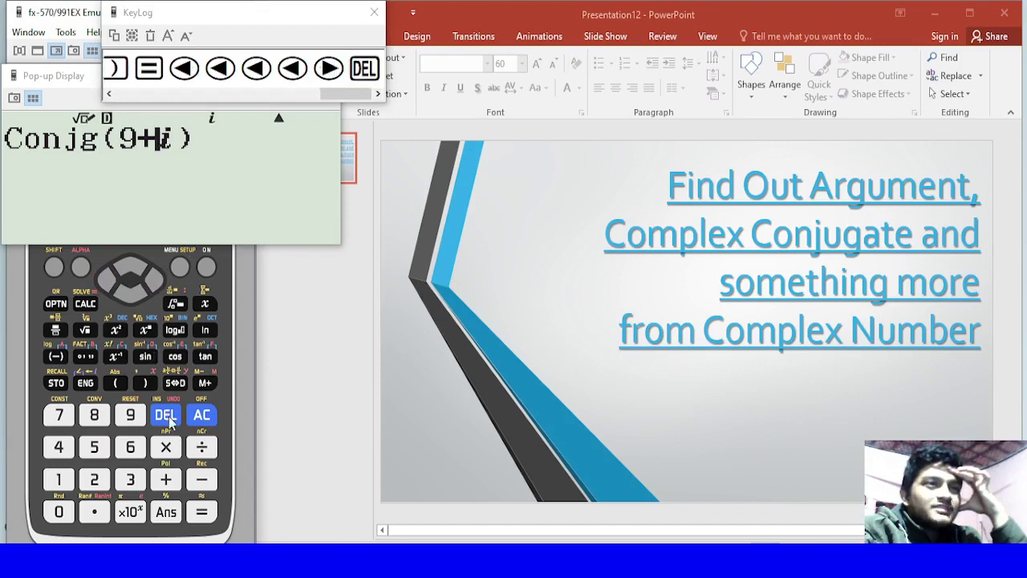
# Replace the real part 9 with √3 and calculate Conjg(√3+i).
pyautogui.click(108, 283)
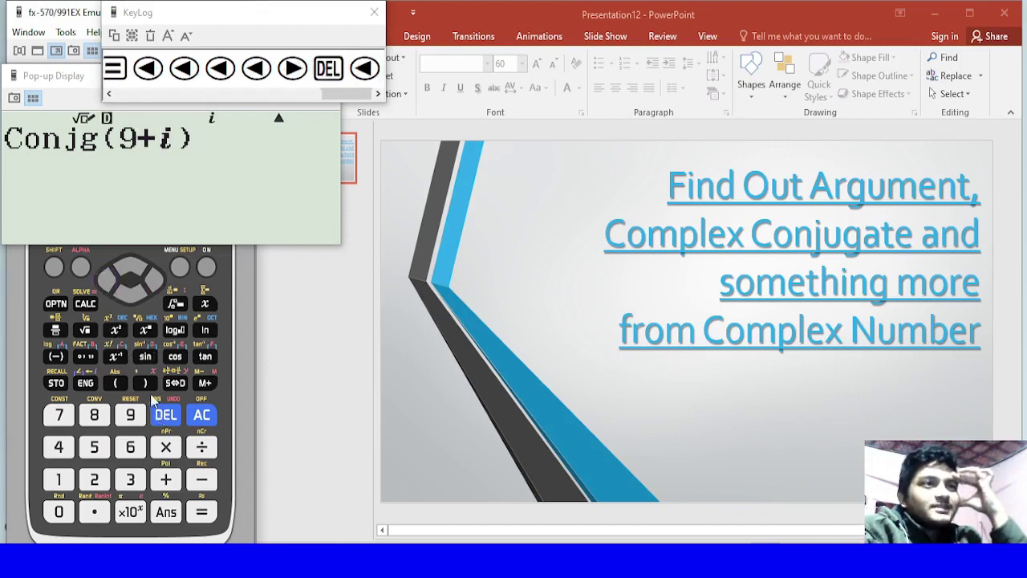
pyautogui.click(165, 414)
pyautogui.click(85, 330)
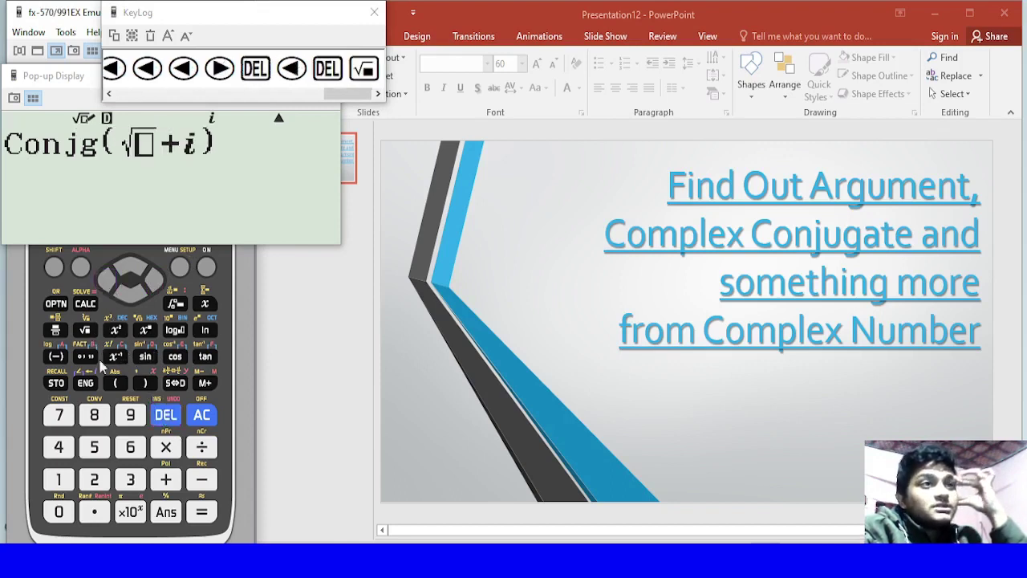
pyautogui.click(132, 481)
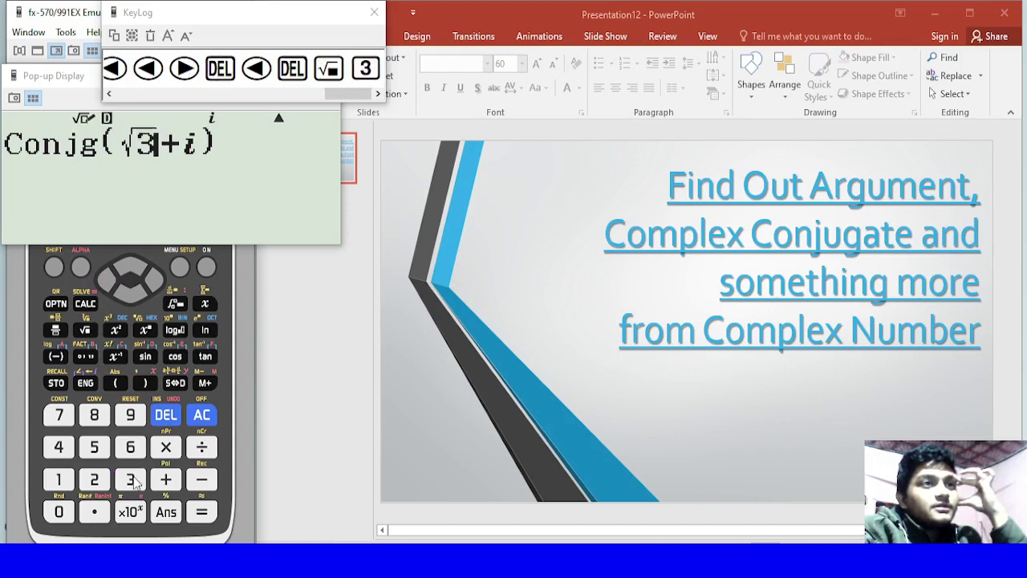
pyautogui.click(202, 513)
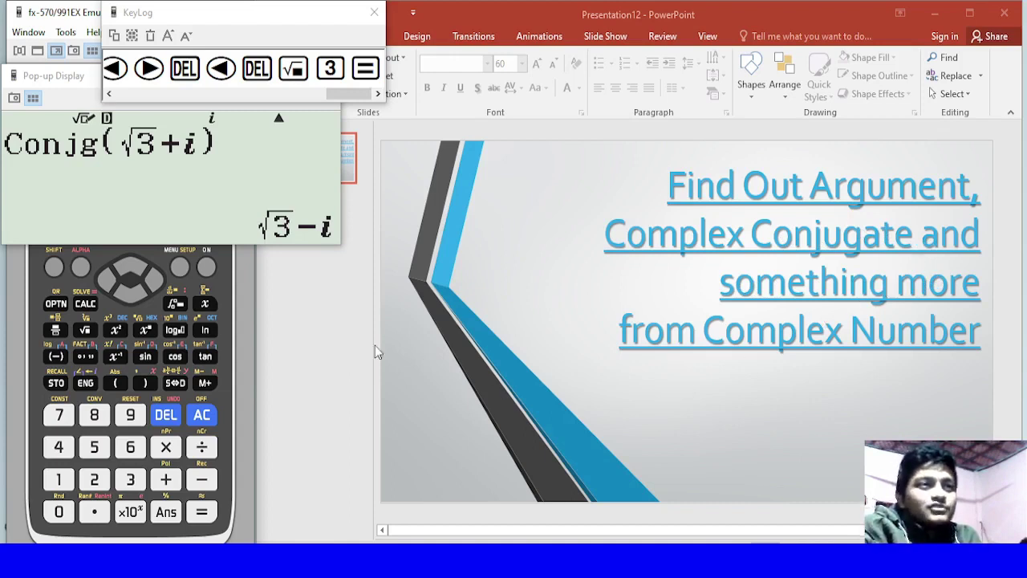
pyautogui.click(154, 282)
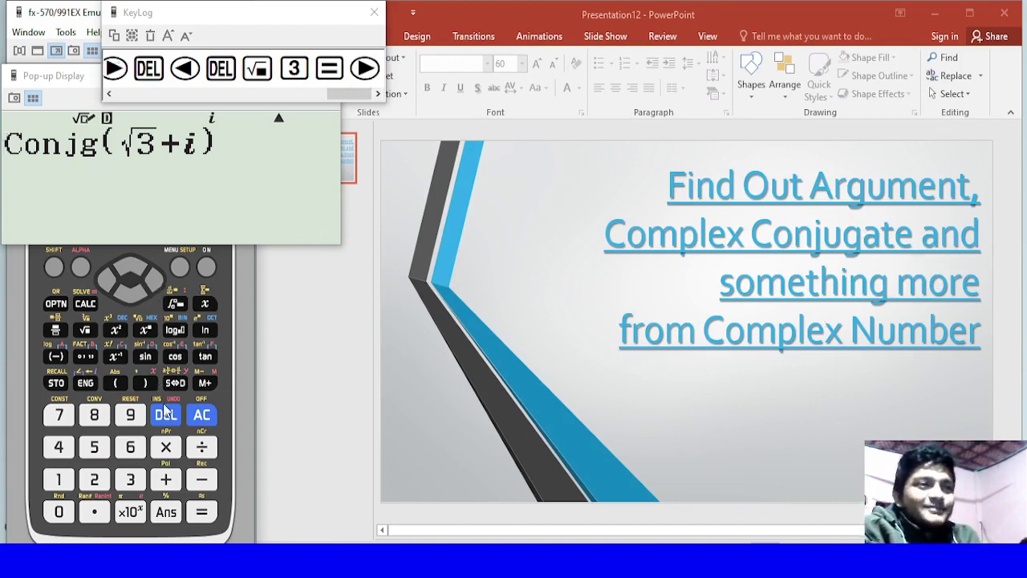
pyautogui.click(166, 414)
pyautogui.click(106, 280)
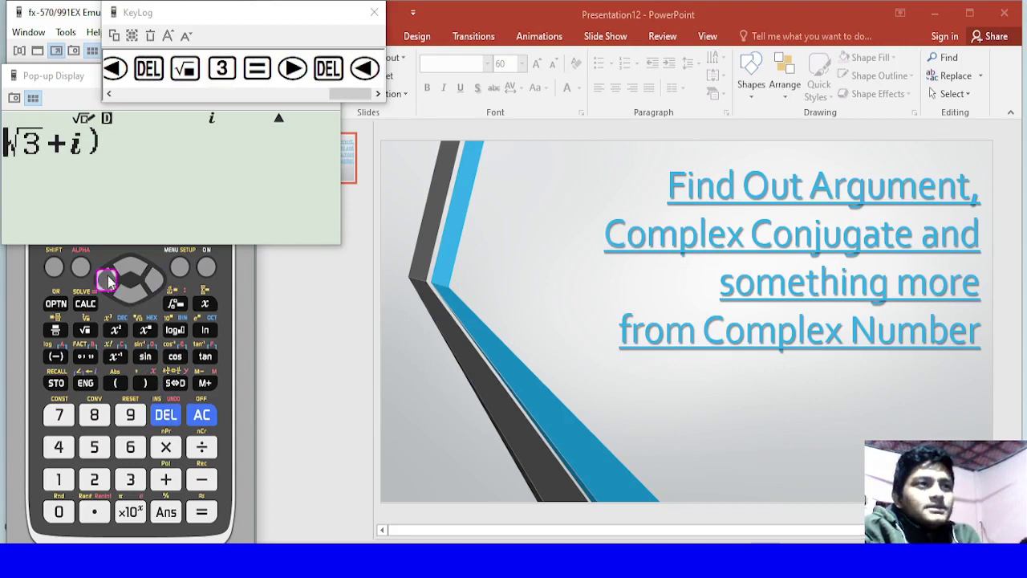
pyautogui.click(158, 413)
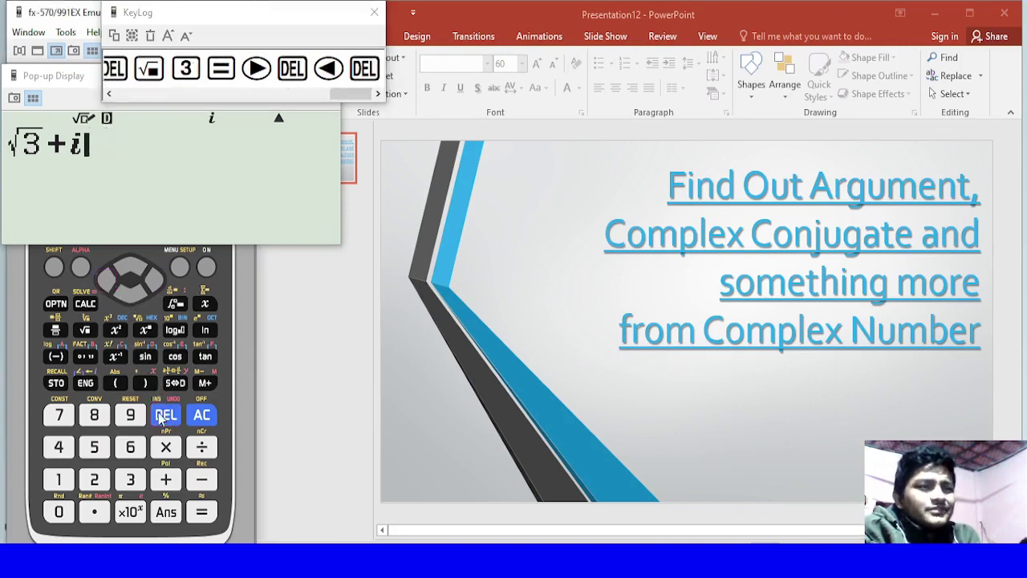
pyautogui.click(157, 280)
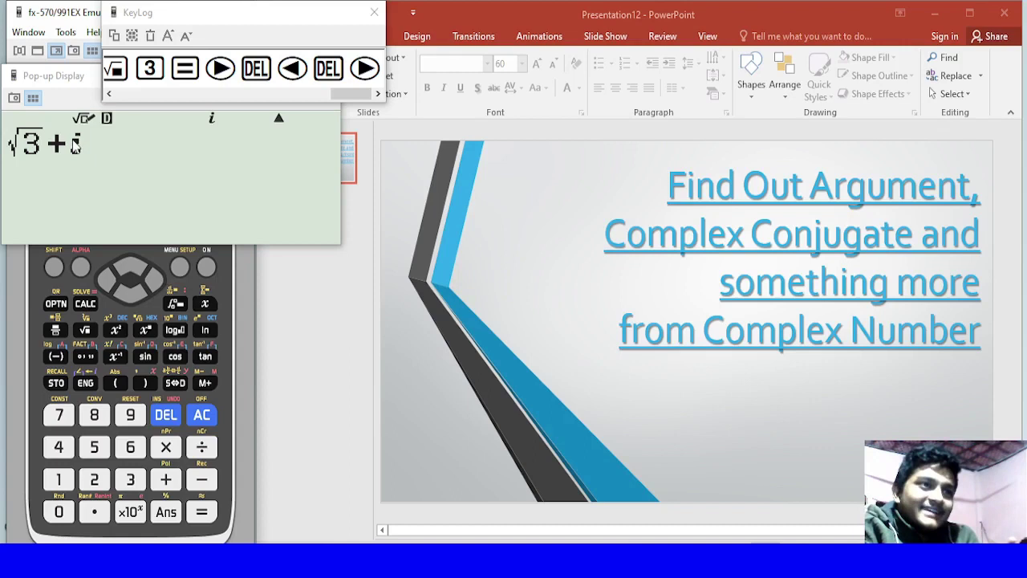
pyautogui.click(133, 268)
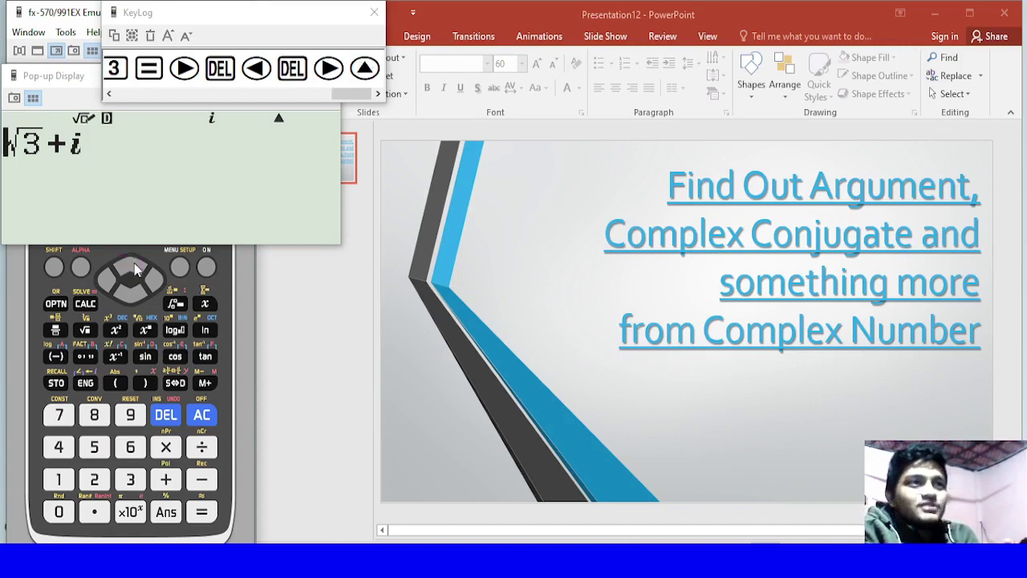
pyautogui.click(202, 414)
# Recall the earlier Arg(9+8i) calculation and strip its Arg function and closing bracket, keeping only 9+8i.
pyautogui.click(133, 268)
pyautogui.click(133, 268)
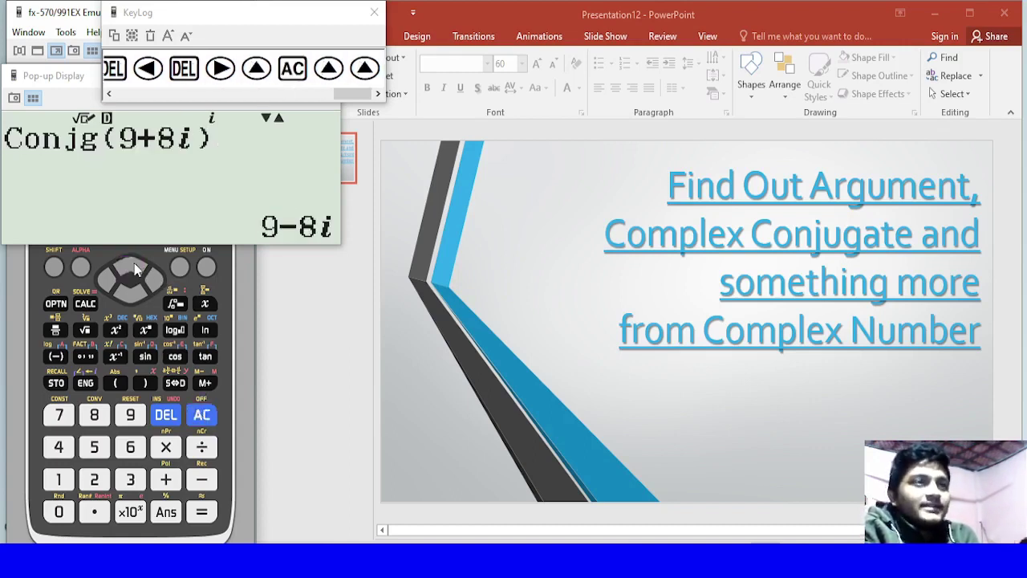
pyautogui.click(133, 268)
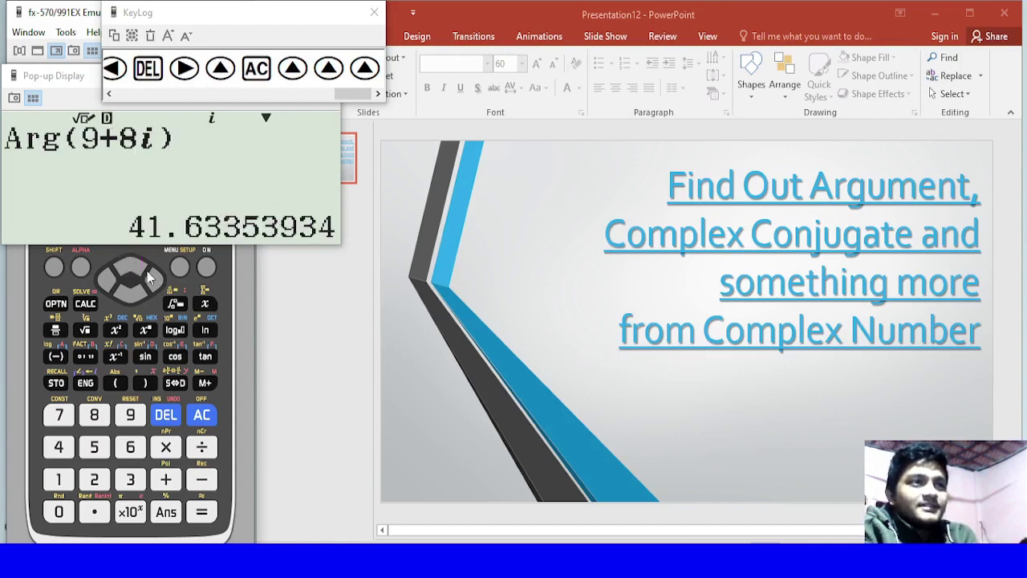
pyautogui.click(154, 277)
pyautogui.click(153, 412)
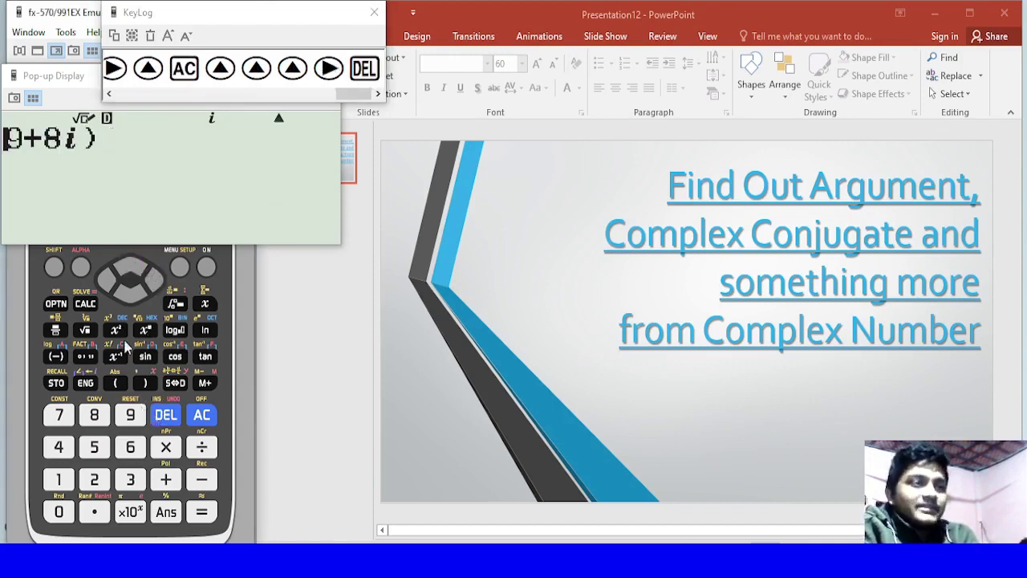
pyautogui.click(113, 286)
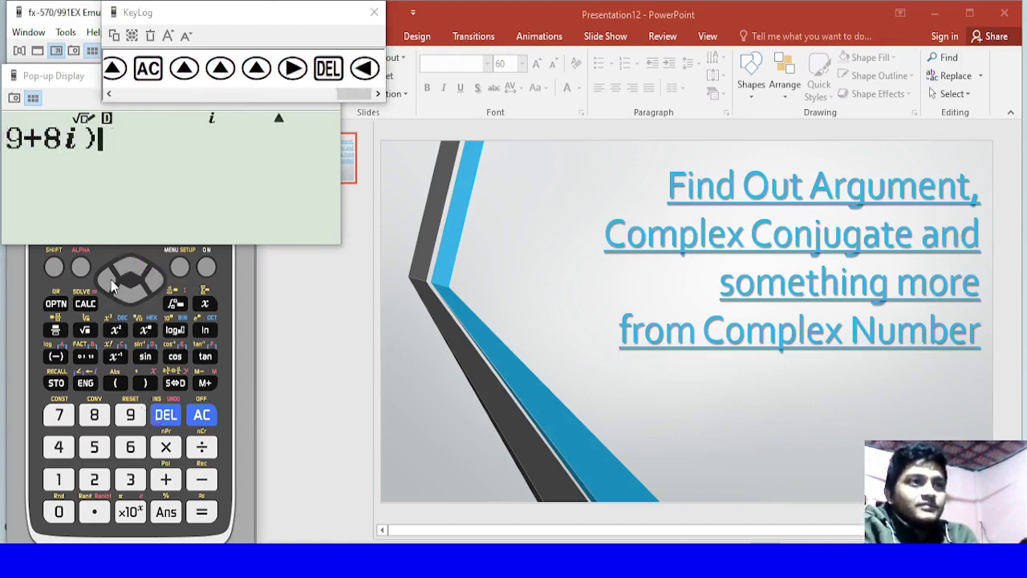
pyautogui.click(163, 413)
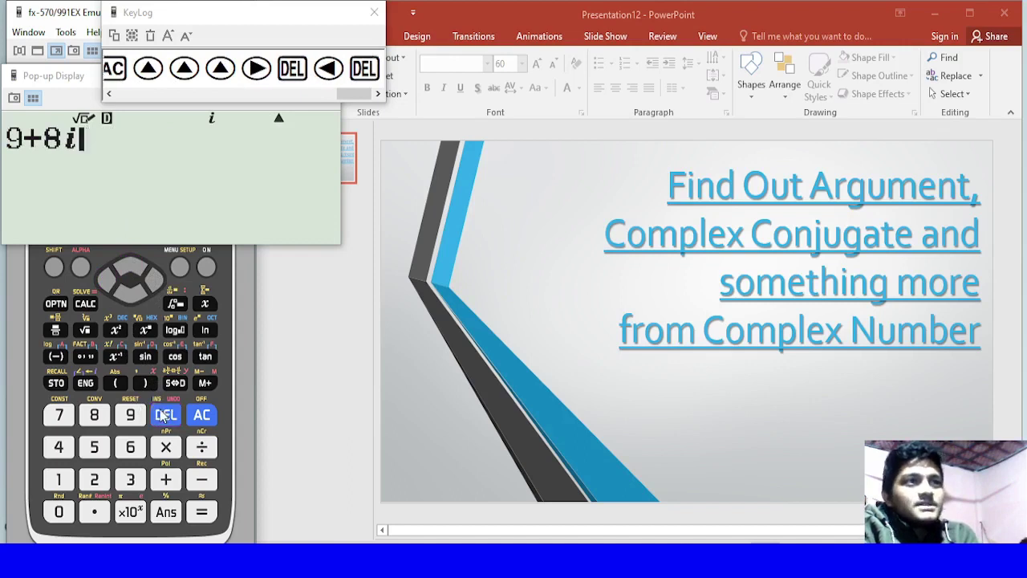
pyautogui.click(56, 304)
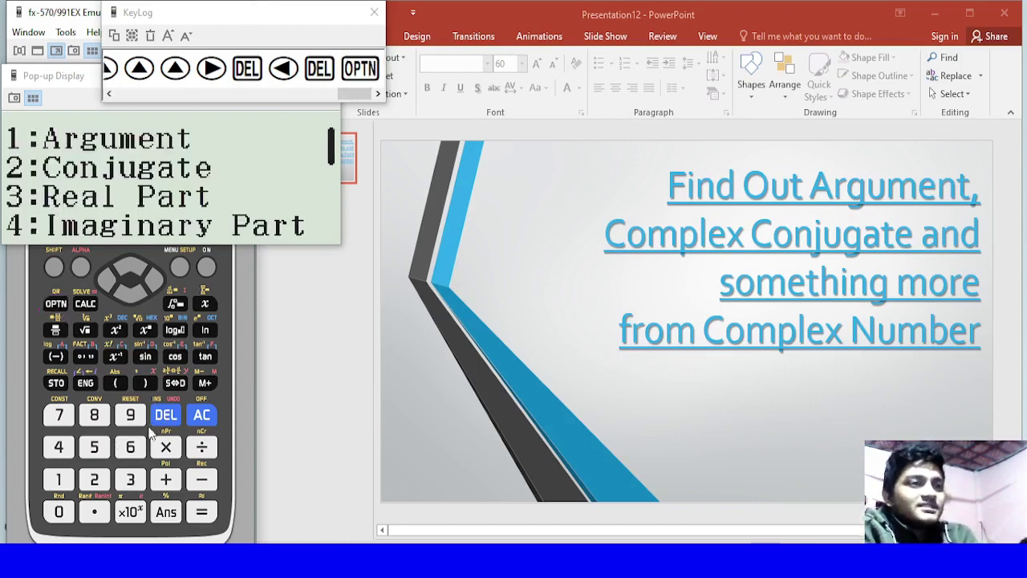
pyautogui.click(132, 480)
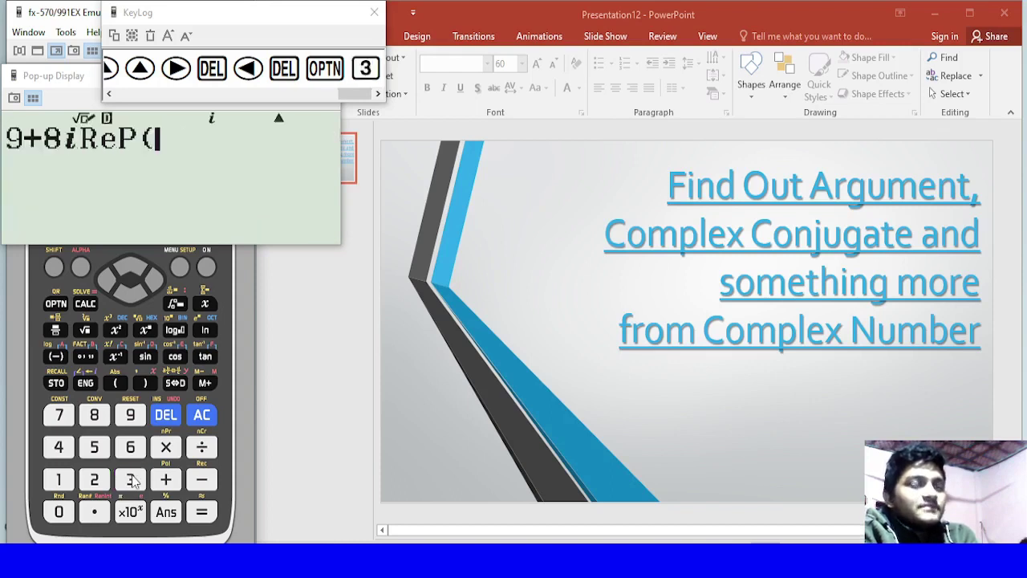
pyautogui.click(173, 417)
# Enclose 9+8i in the Real Part function with a closing bracket and calculate ReP(9+8i).
pyautogui.click(153, 279)
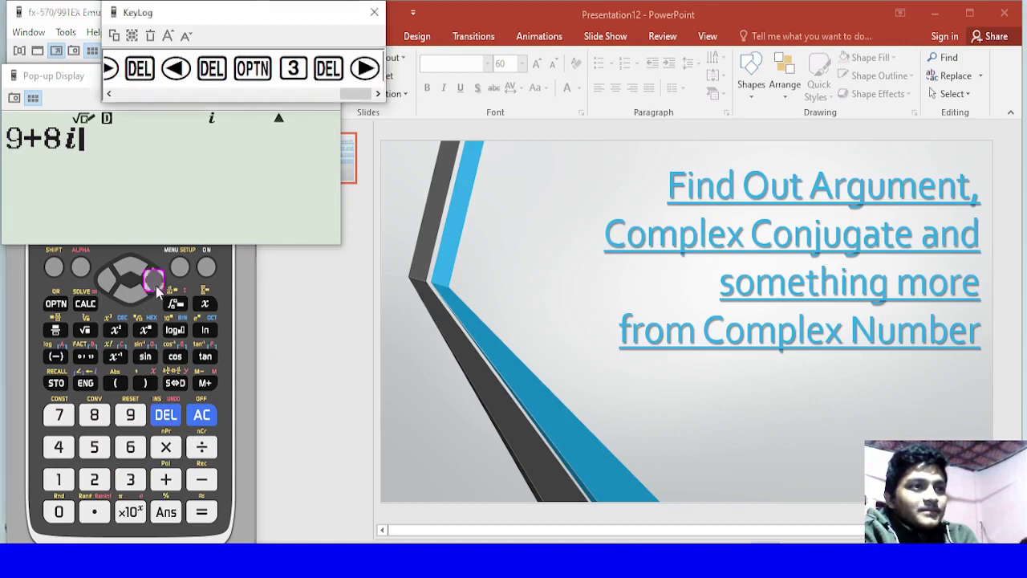
pyautogui.click(56, 303)
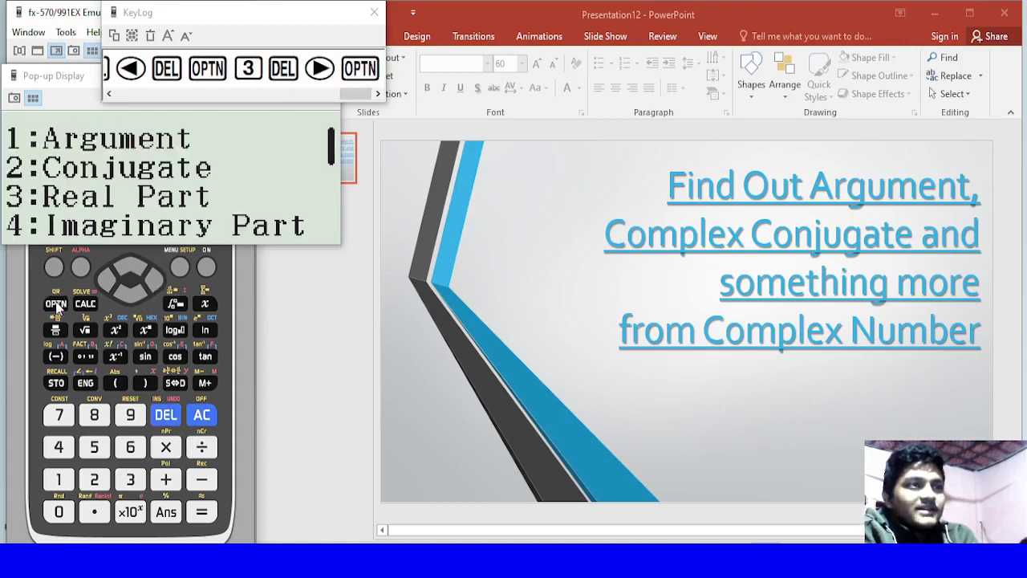
pyautogui.click(130, 479)
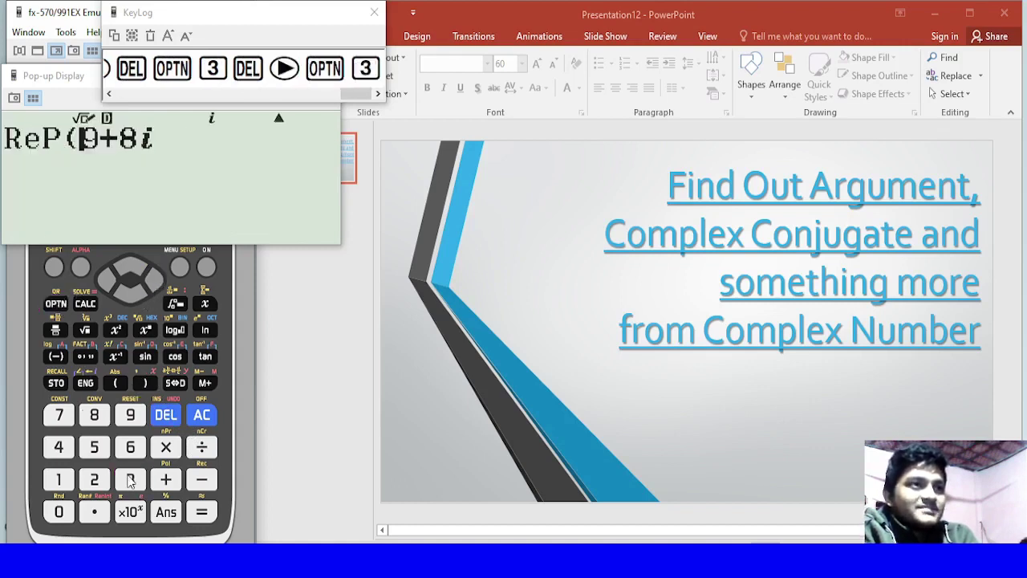
pyautogui.click(153, 279)
pyautogui.click(154, 279)
pyautogui.click(154, 279)
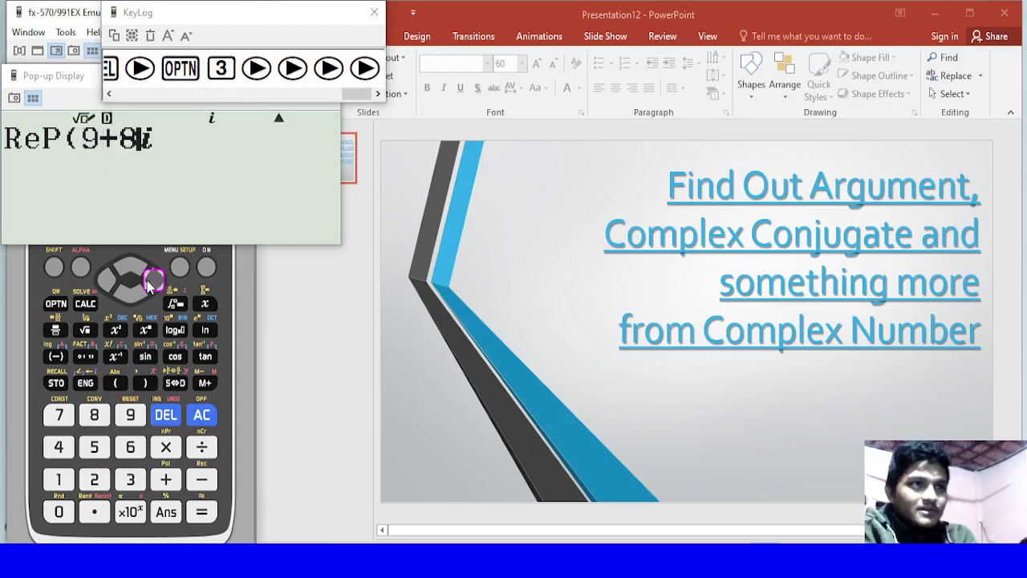
pyautogui.click(153, 279)
pyautogui.click(144, 382)
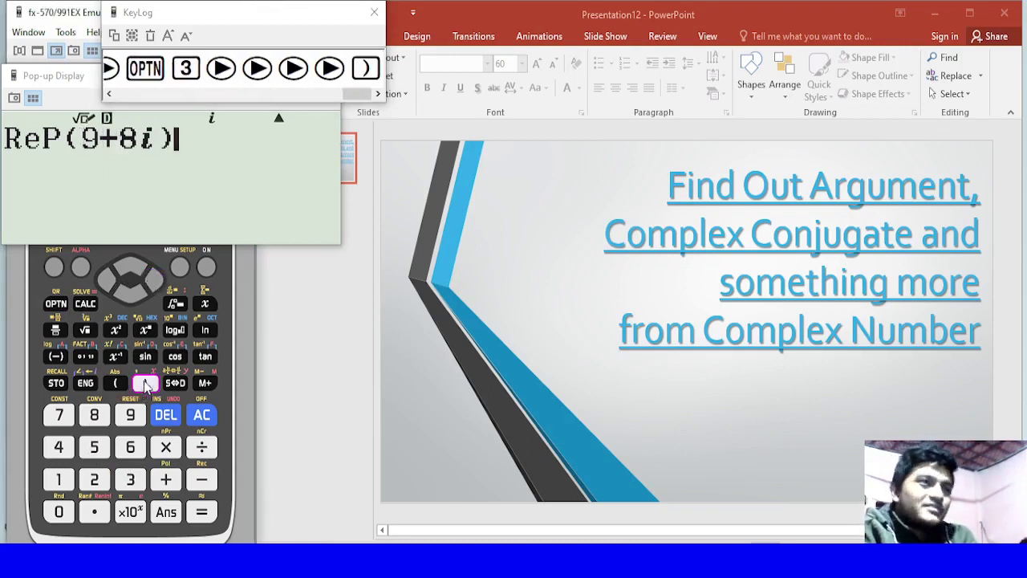
pyautogui.click(201, 514)
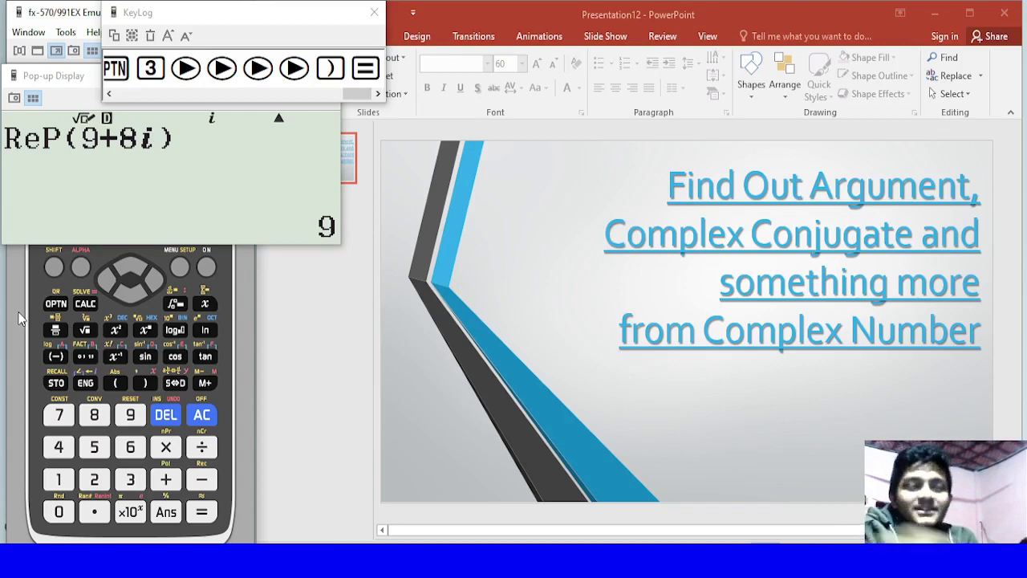
# Replace the ReP function with the Imaginary Part function and calculate ImP(9+8i).
pyautogui.click(151, 287)
pyautogui.click(167, 415)
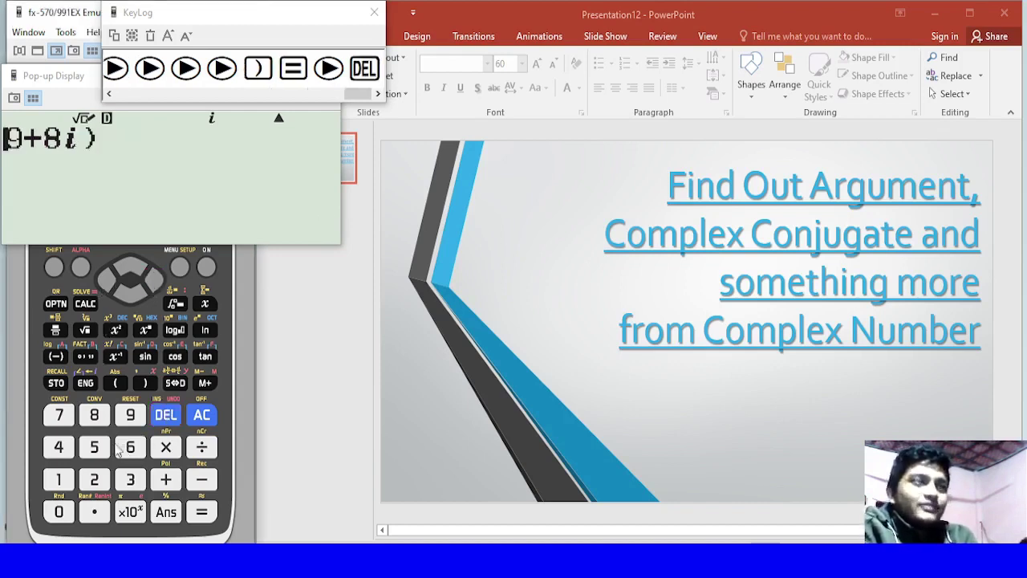
pyautogui.click(56, 305)
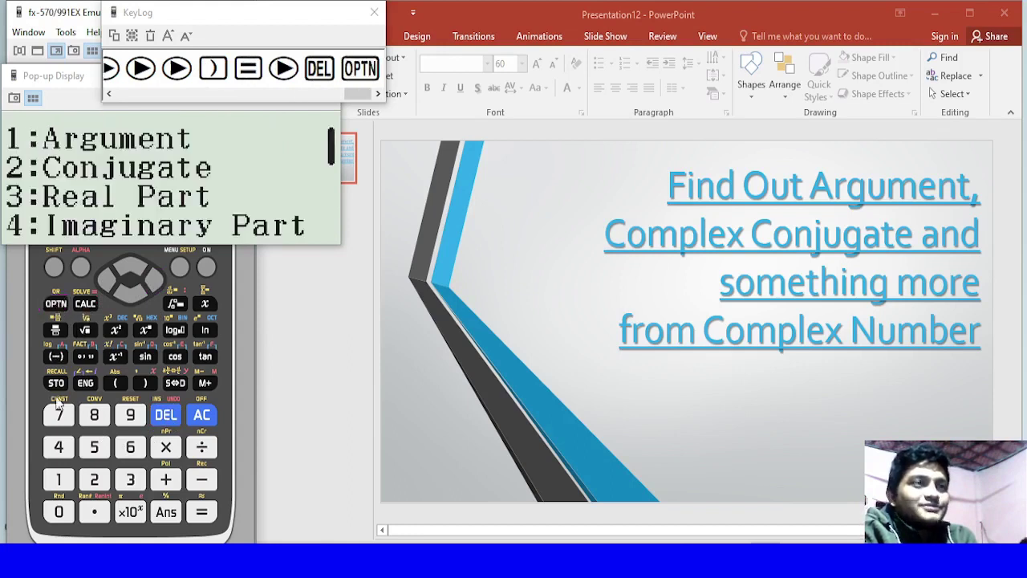
pyautogui.click(64, 448)
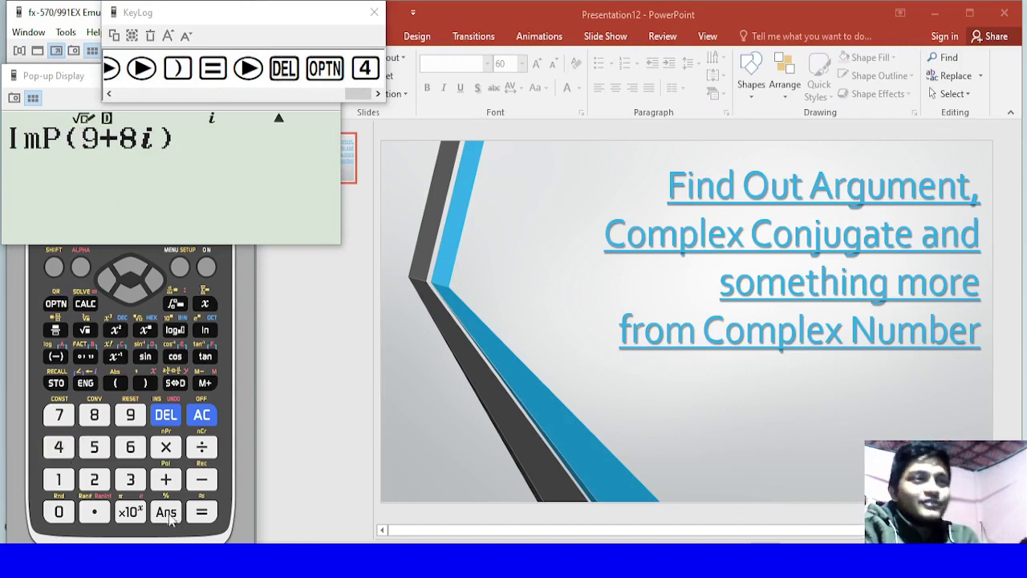
pyautogui.click(199, 515)
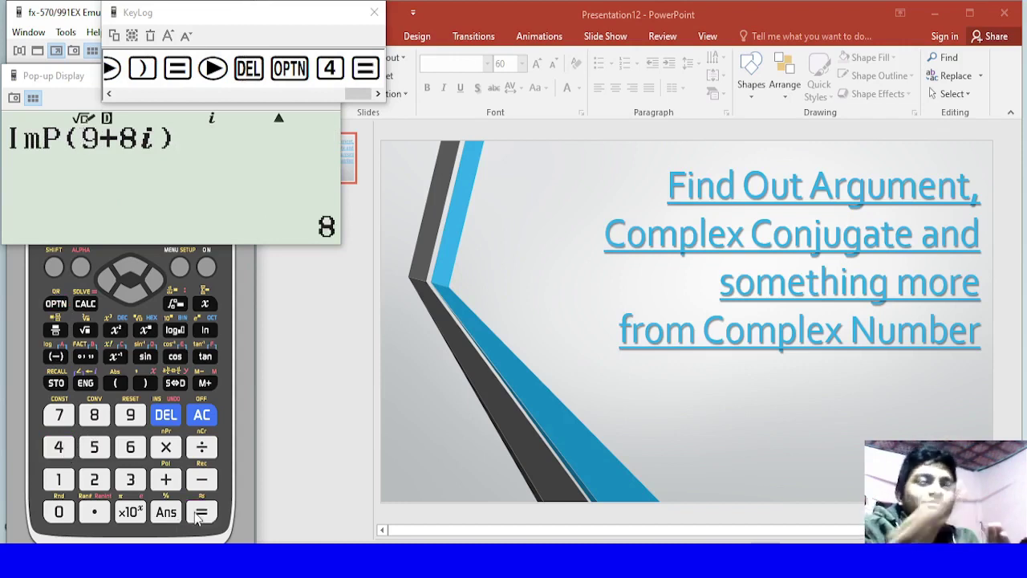